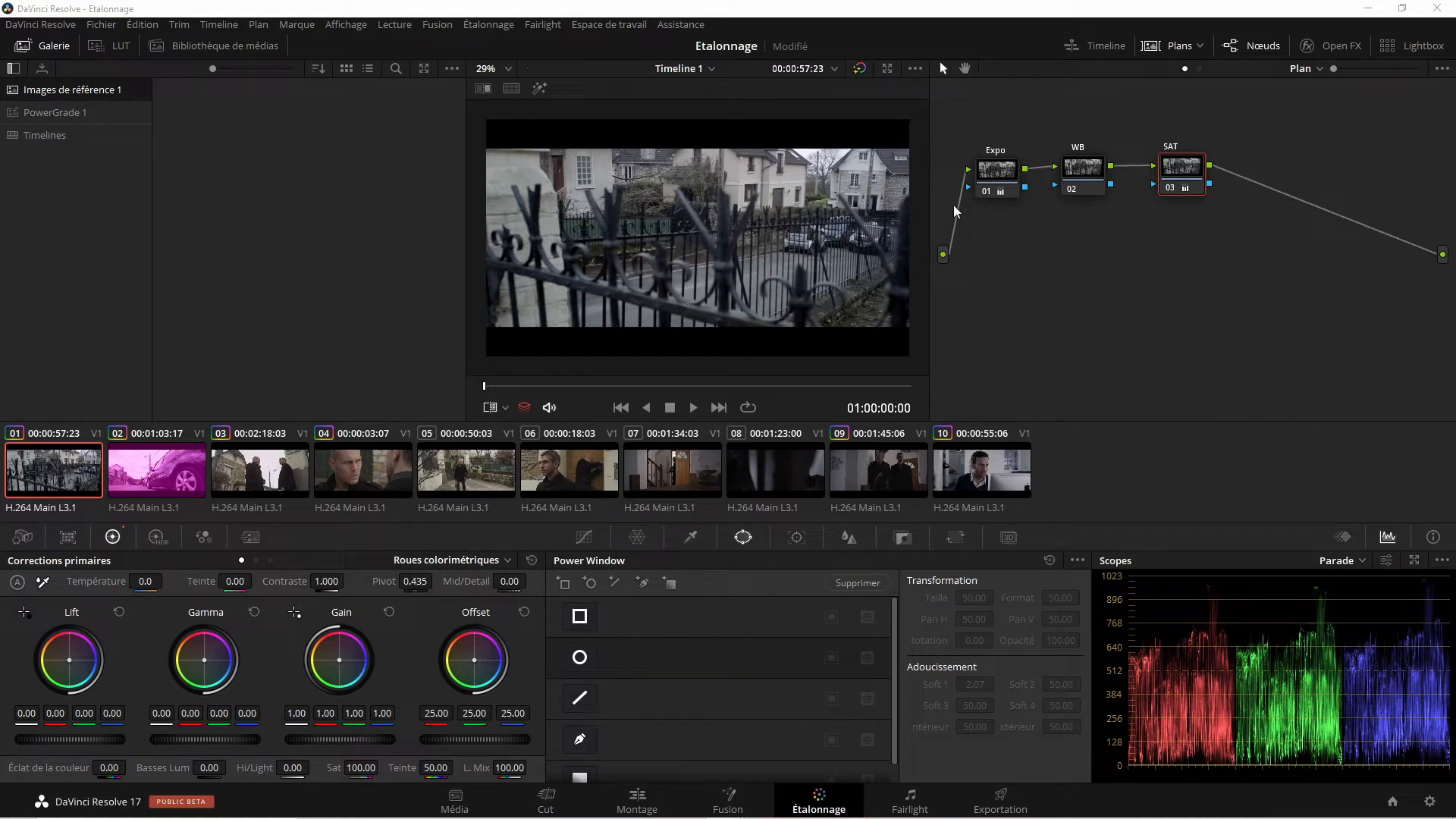
Nudge the Expo, WB and SAT nodes of clip 01 into a tidier row
drag(997, 169, 993, 164)
drag(1083, 166, 1156, 171)
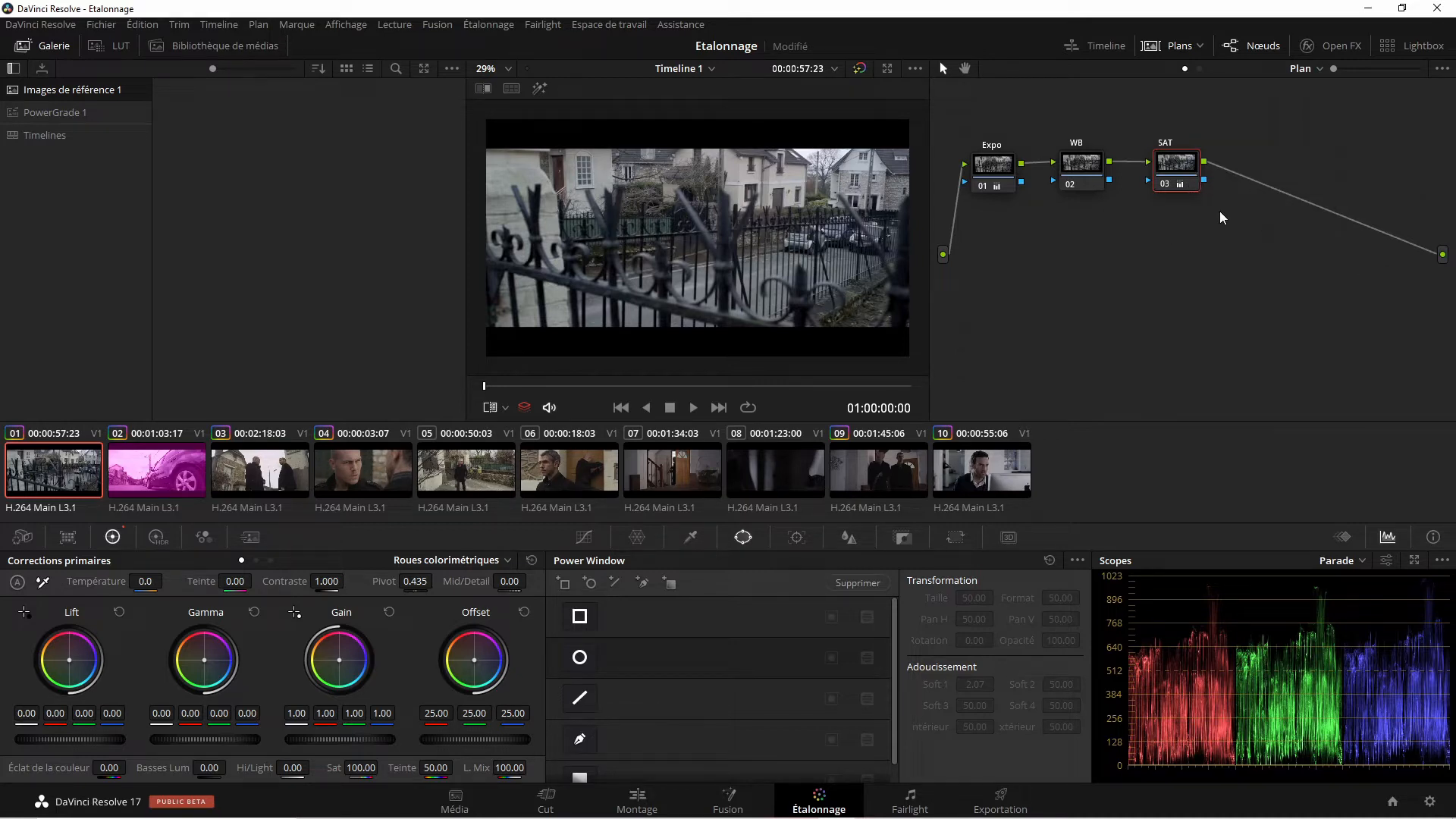
drag(1188, 163, 1185, 163)
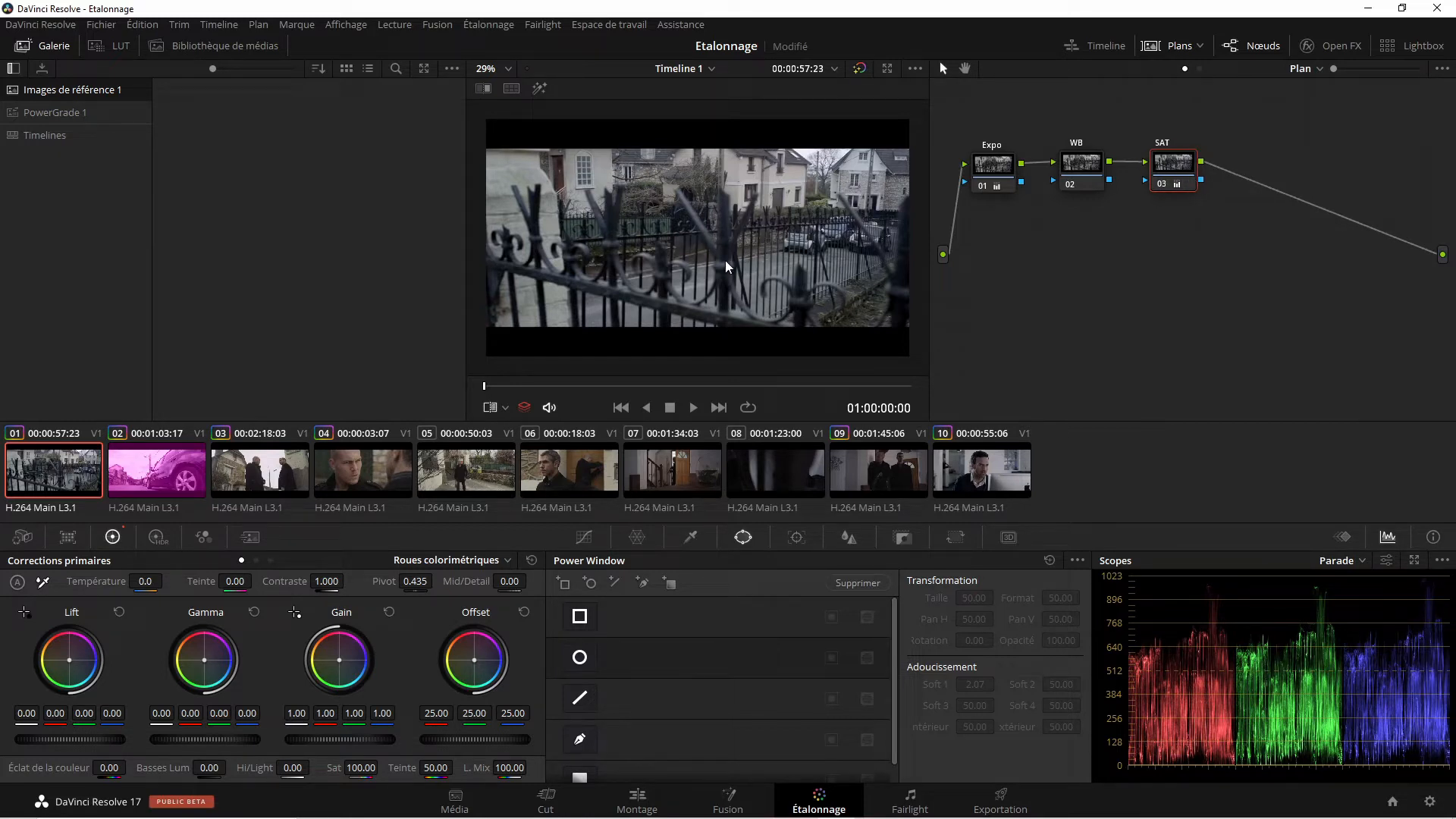
Capture clip 01's graded frame as a reference still in the gallery
right_click(684, 232)
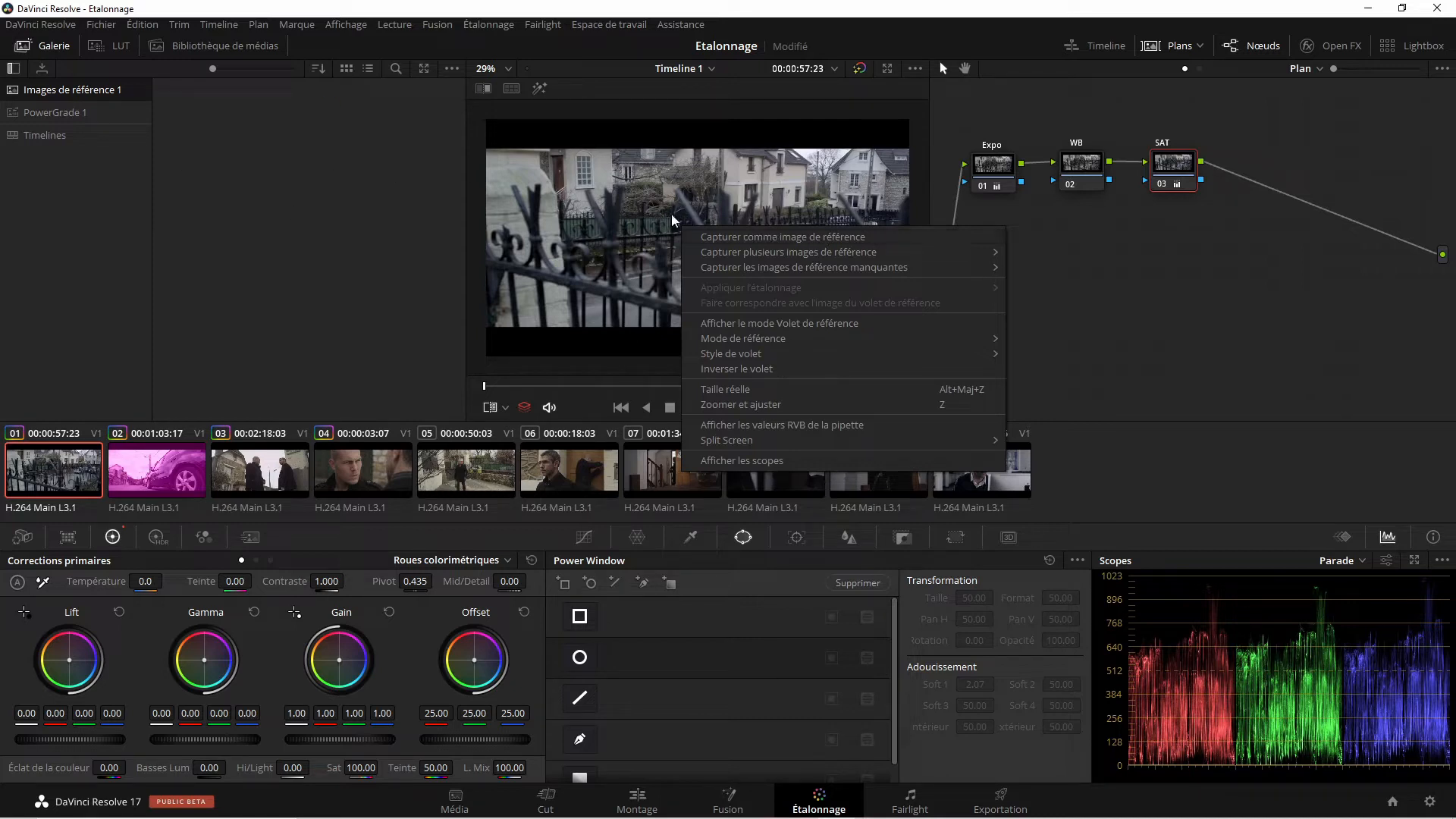
click(779, 241)
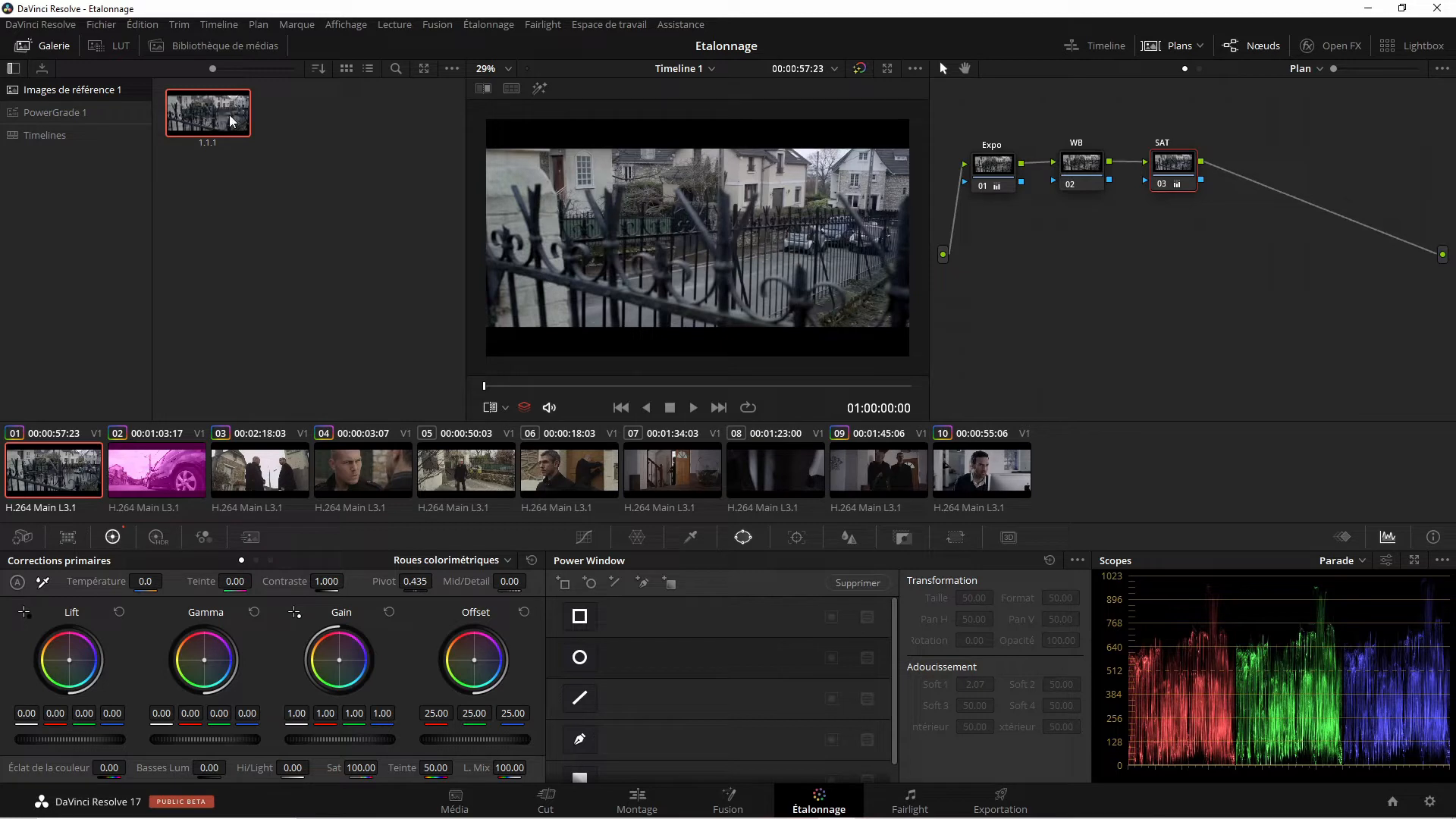
Hide and restore the gallery, and do the same with its list of albums
click(44, 46)
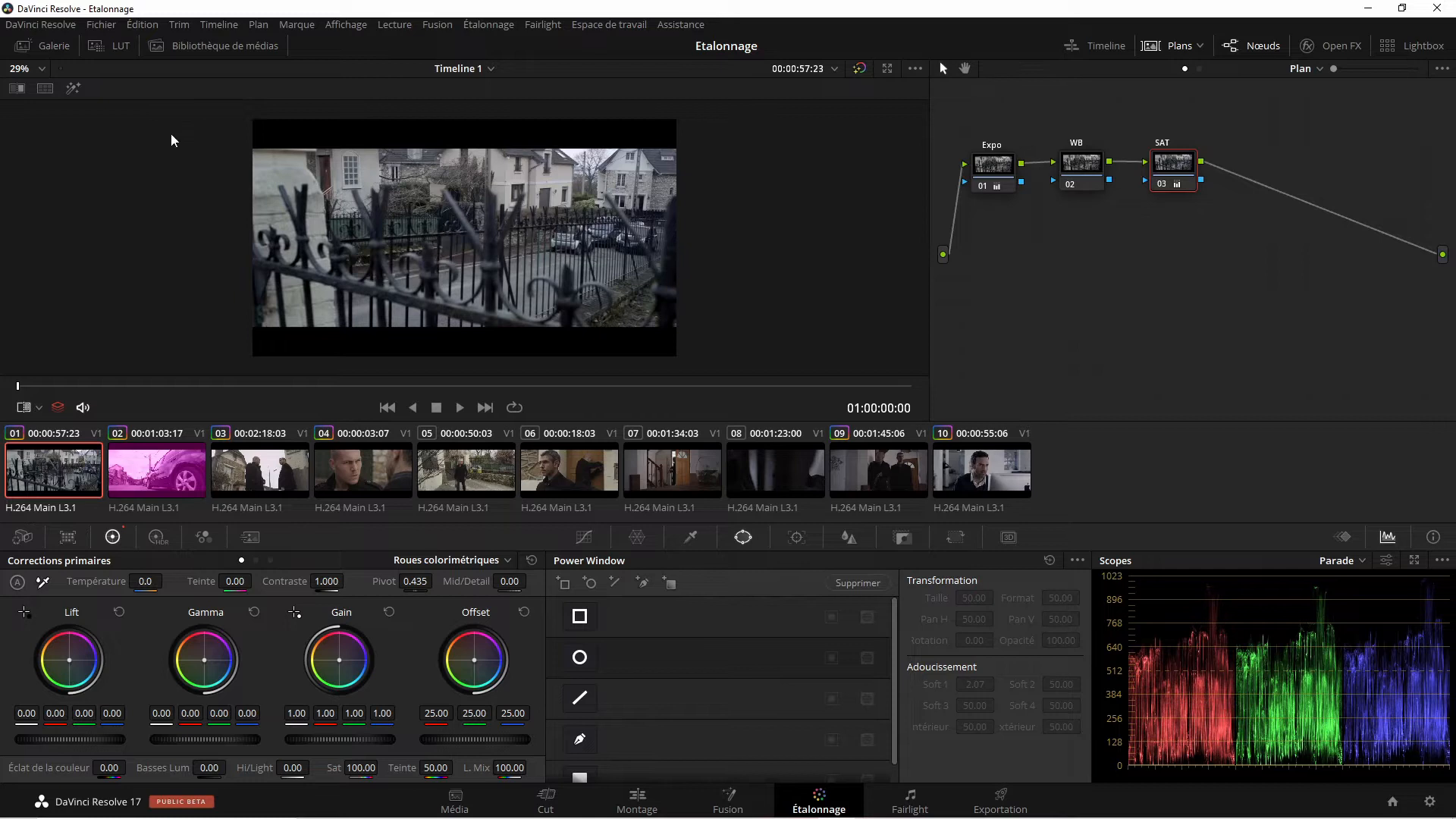
click(47, 48)
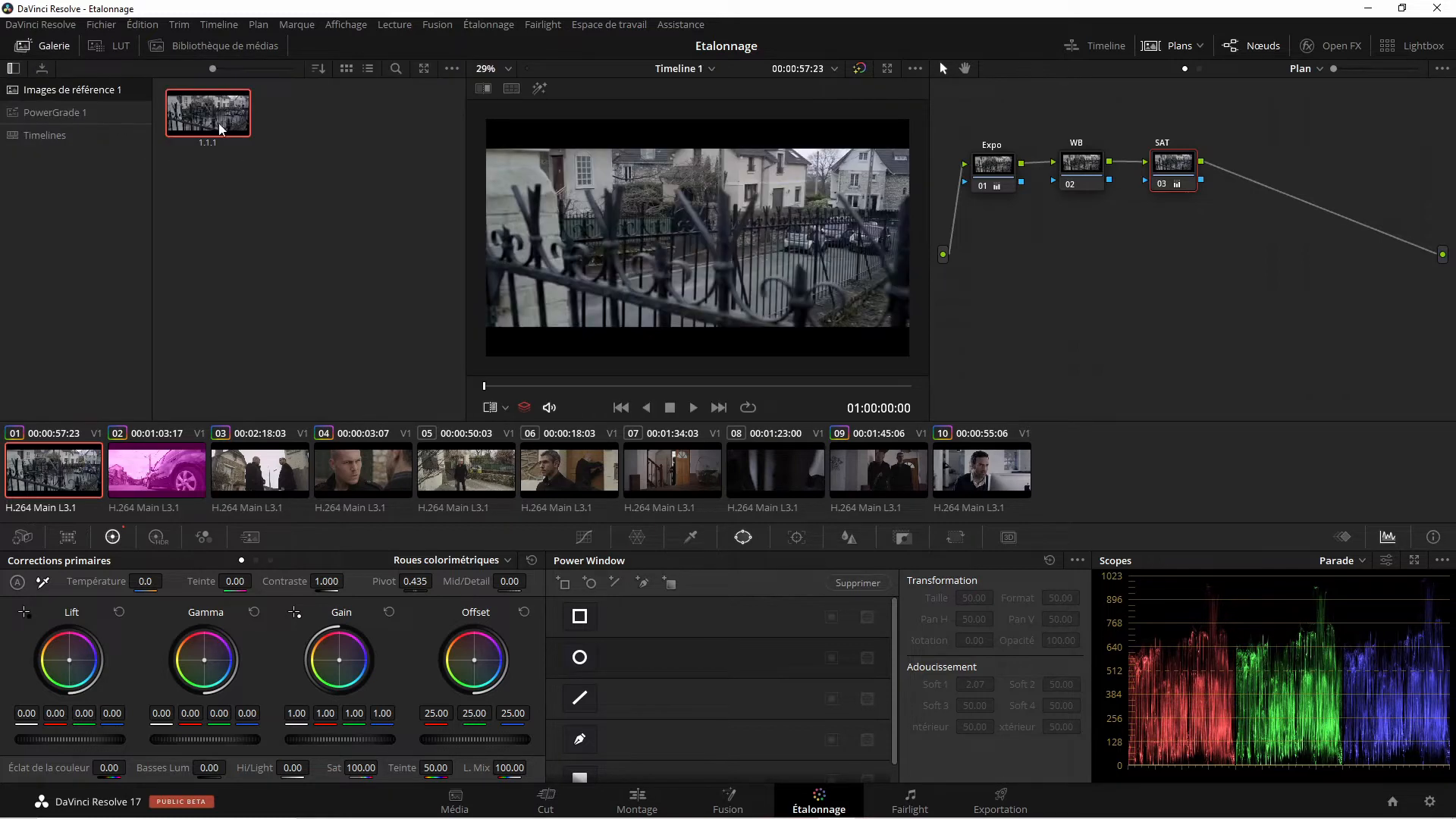
click(13, 68)
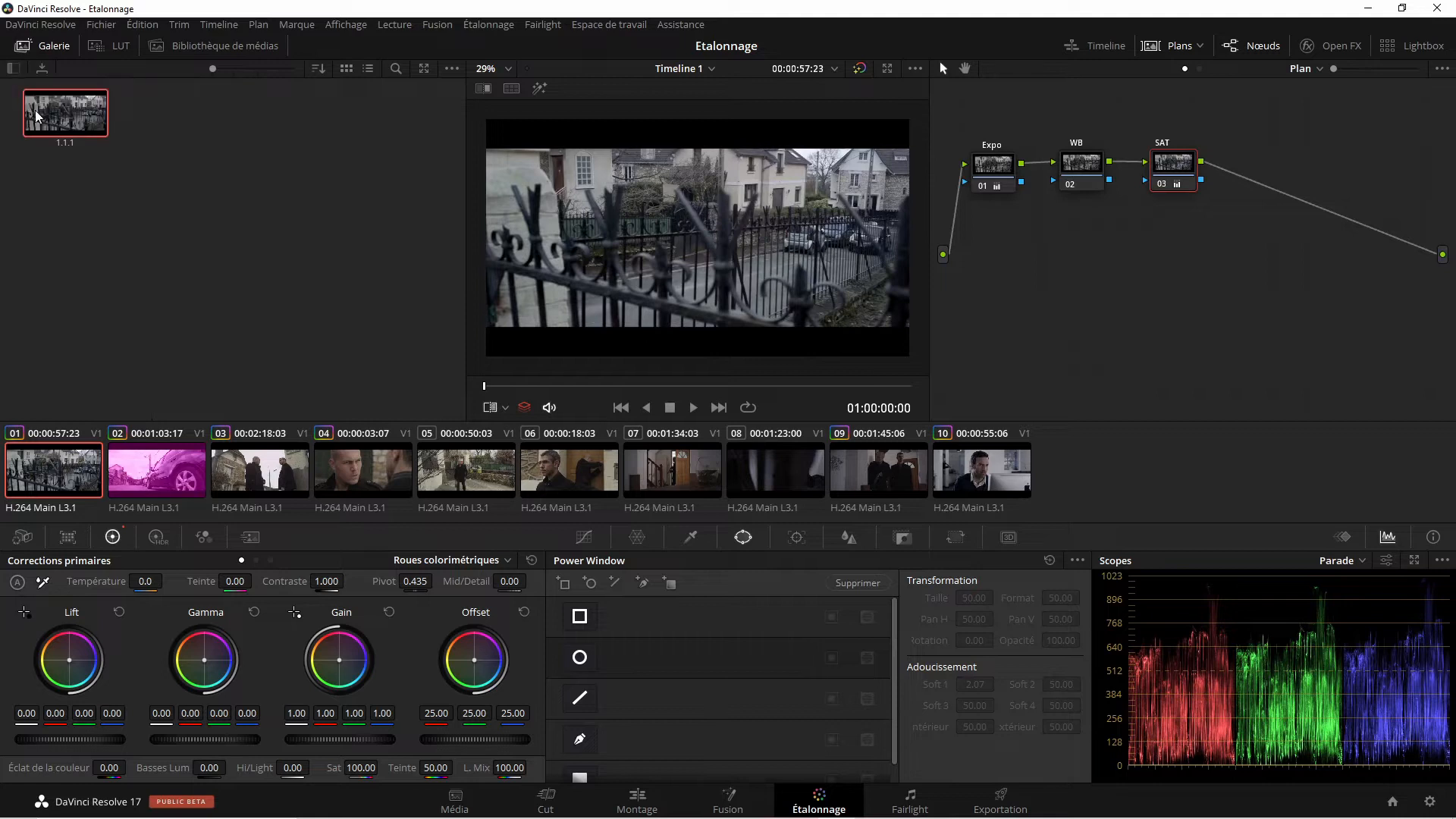
click(13, 69)
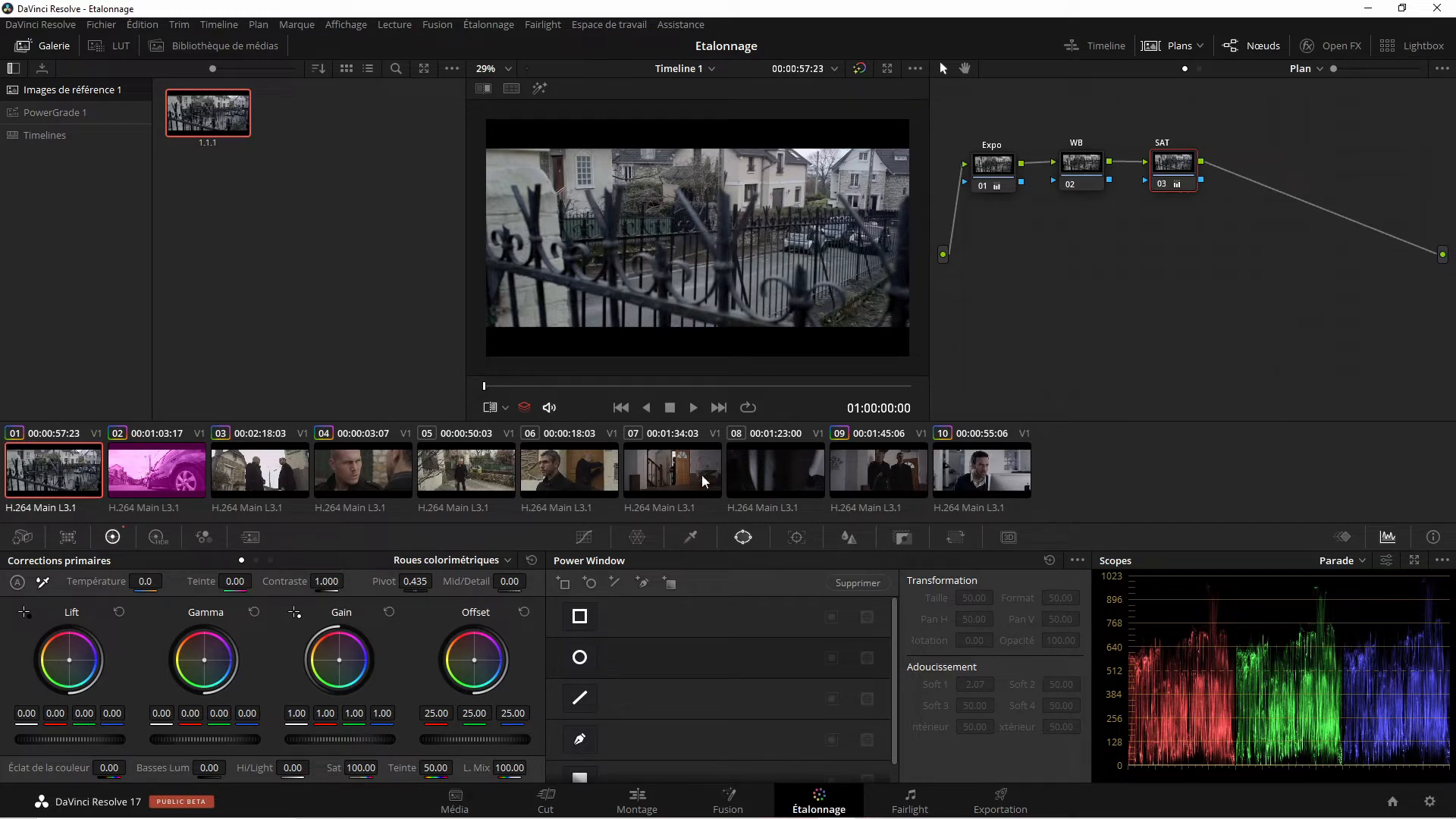
Compare clip 01 with the magenta car shot in clip 02 by alternating between them in the viewer
click(173, 473)
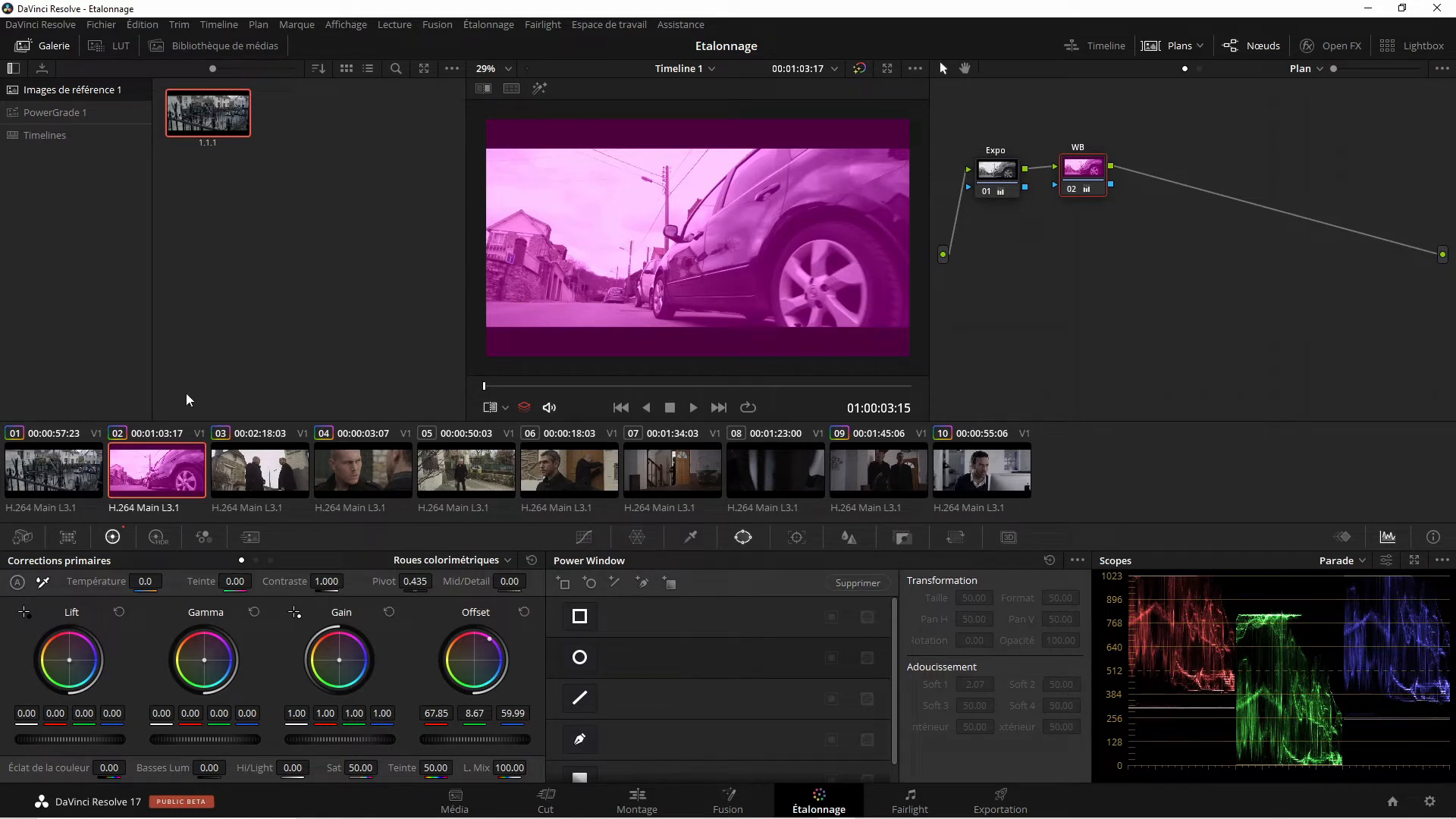
click(80, 474)
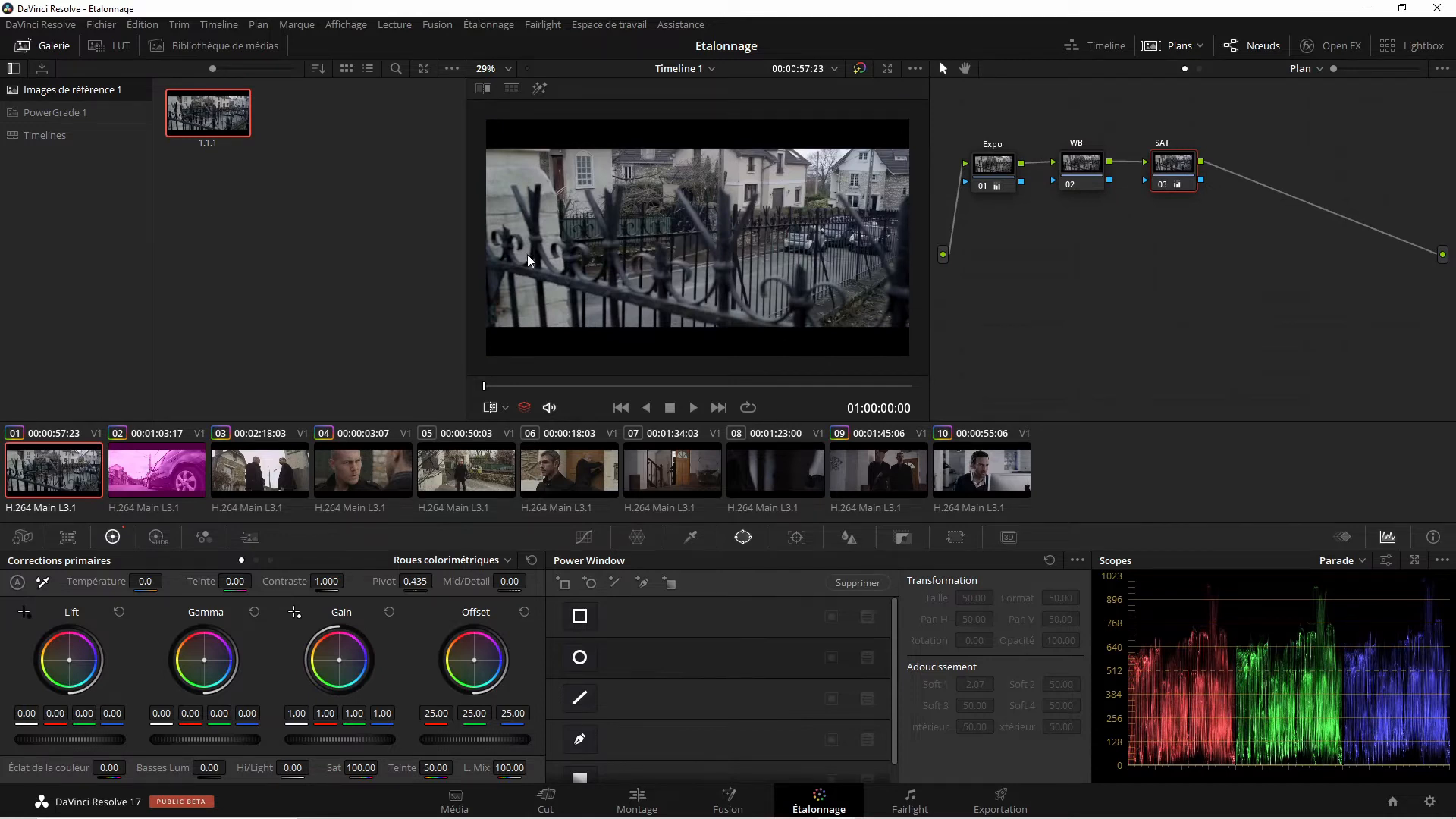
click(143, 485)
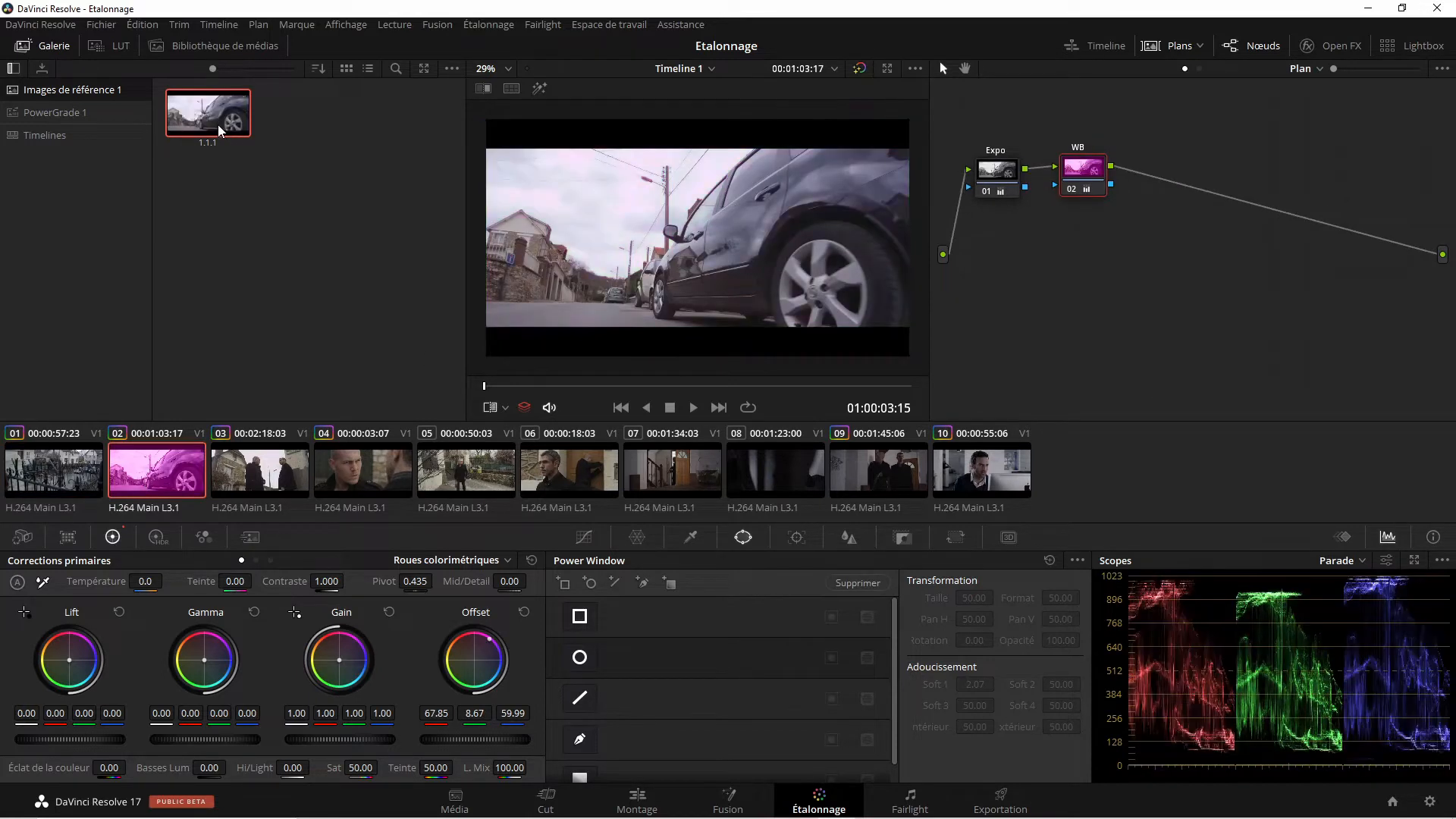
click(75, 476)
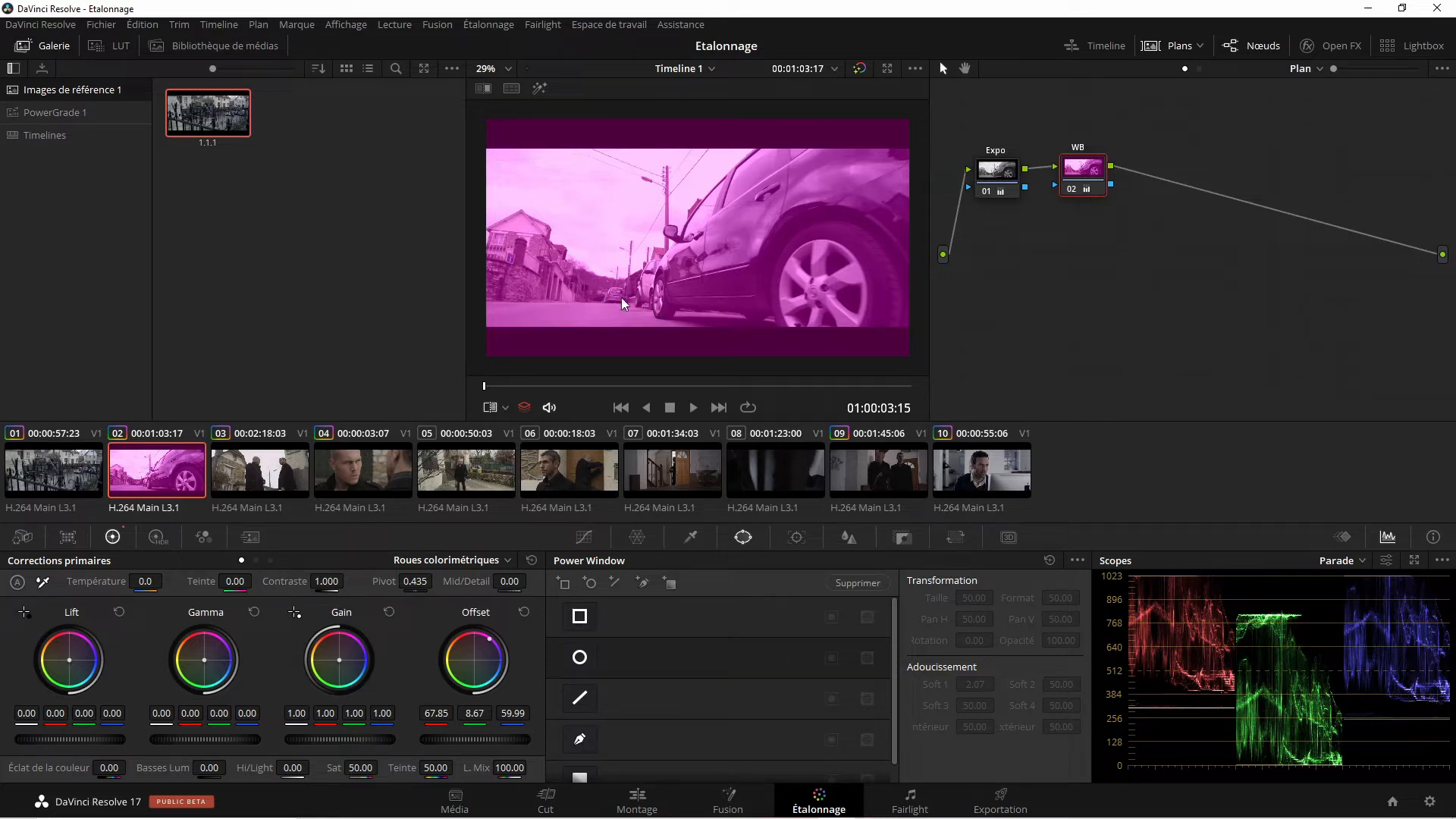
Show the captured still as a reference wipe over clip 02 in Volet viewer mode and reposition the split near the image centre
mouse_move(214, 126)
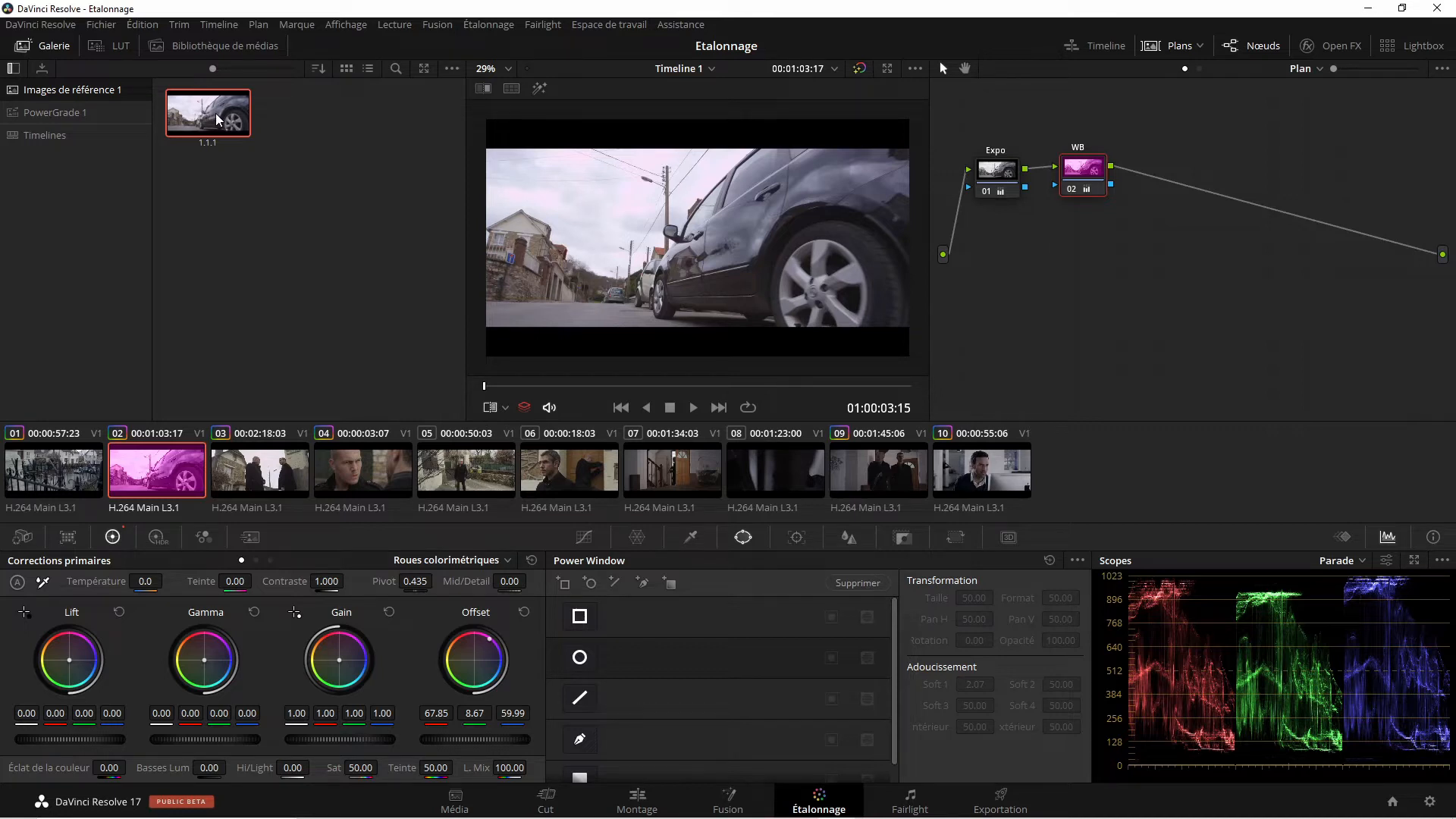
double_click(215, 112)
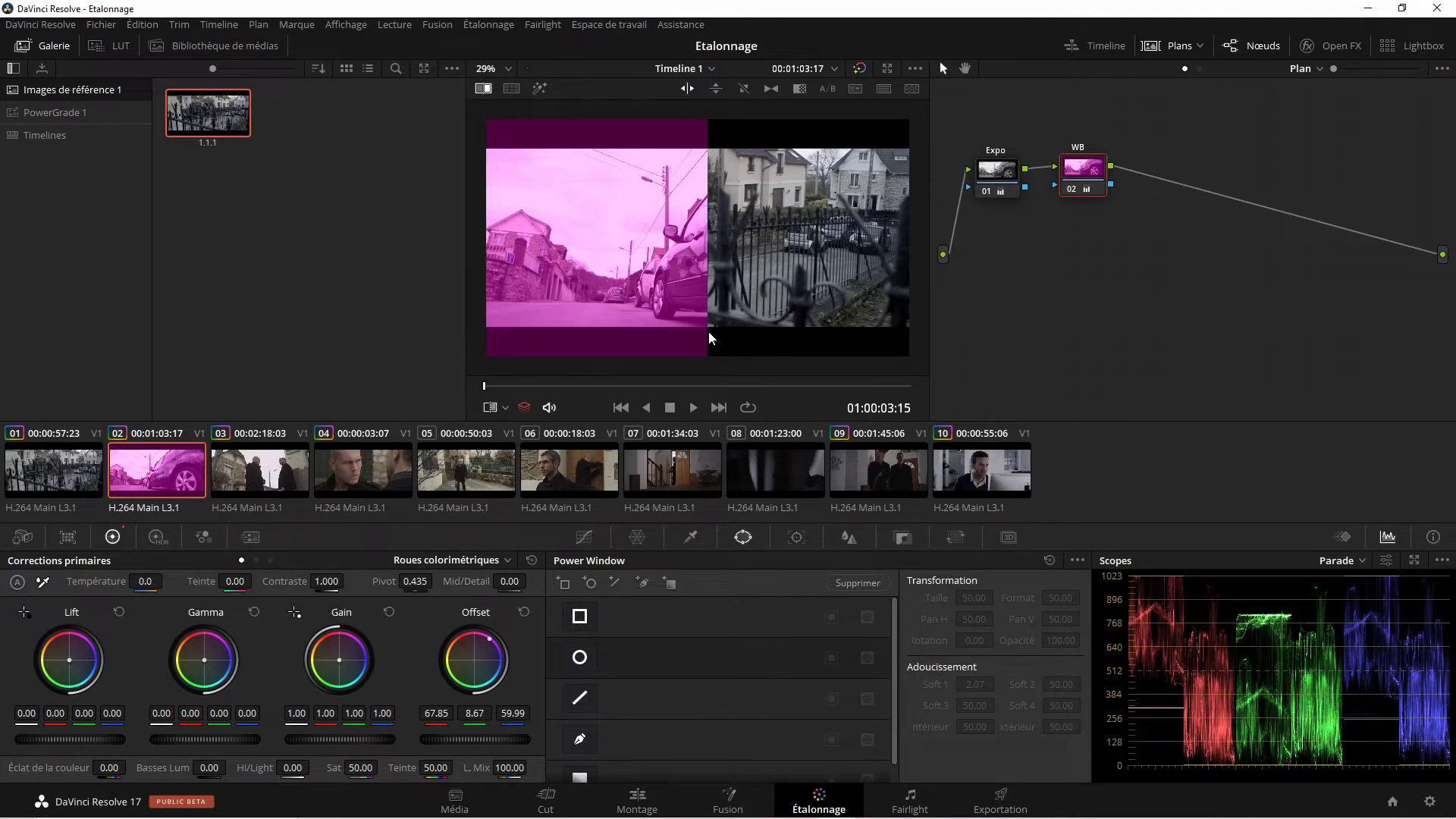
click(505, 408)
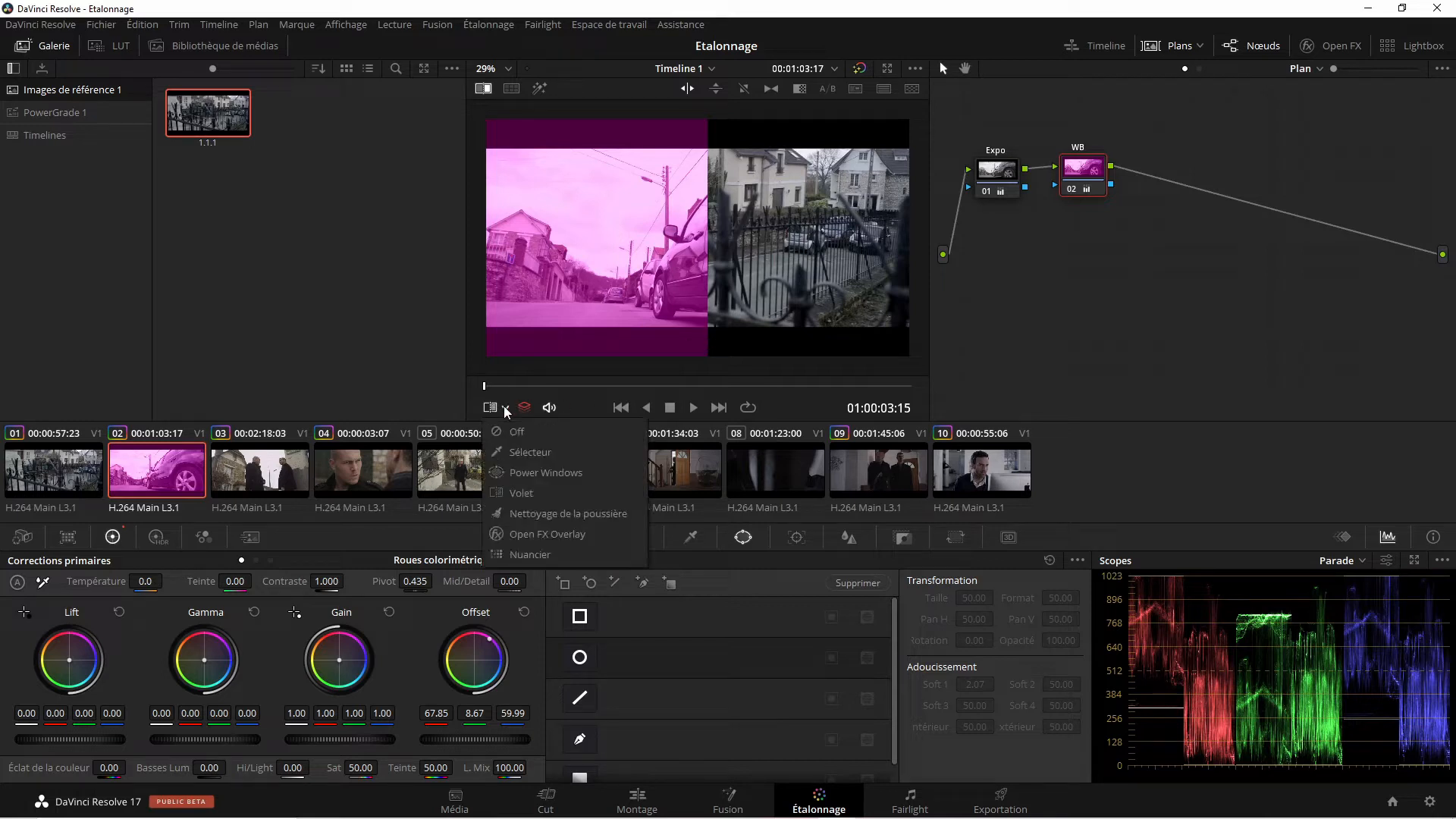
click(521, 494)
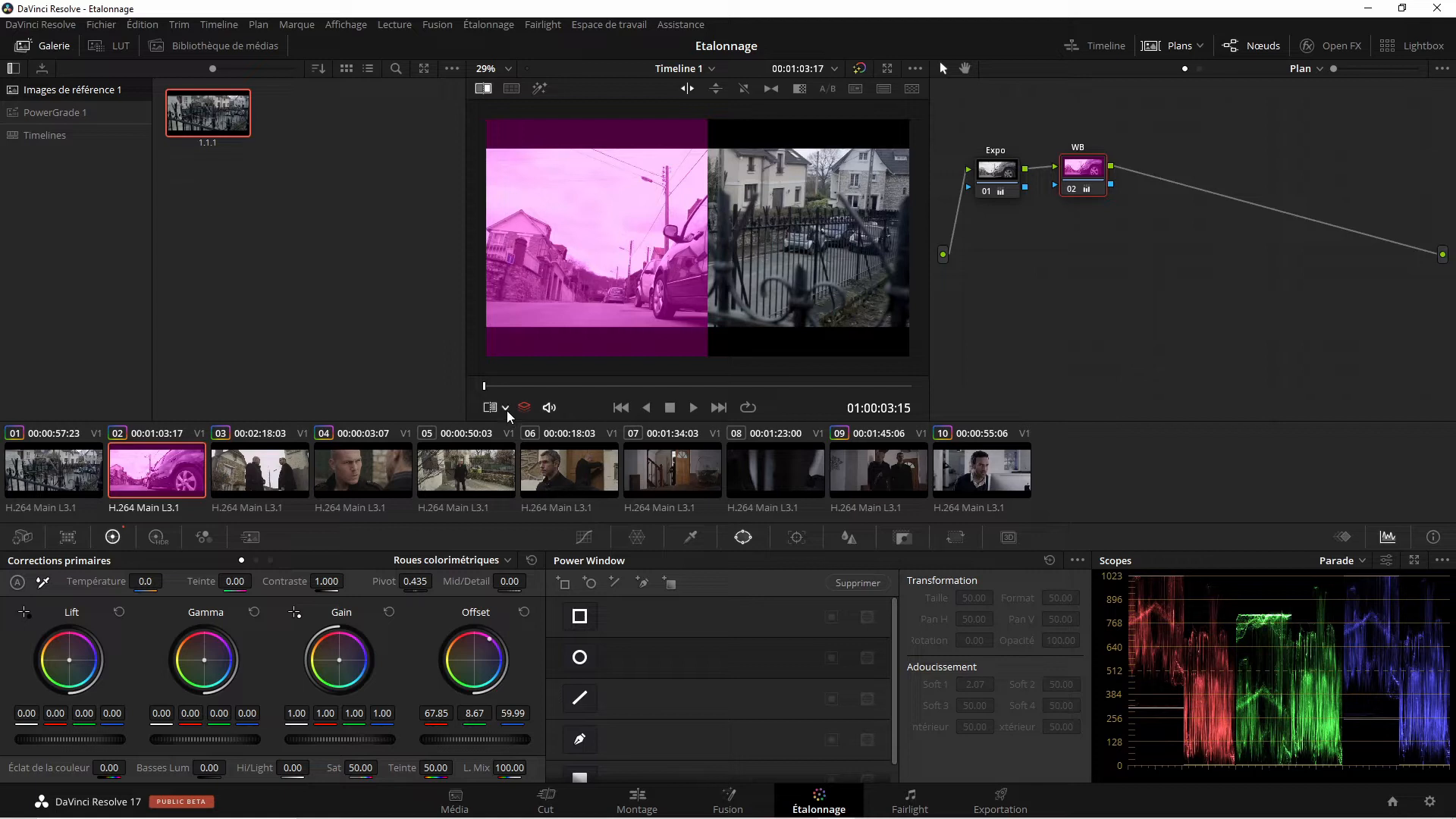
drag(705, 288, 673, 235)
drag(868, 227, 844, 241)
drag(733, 235, 683, 253)
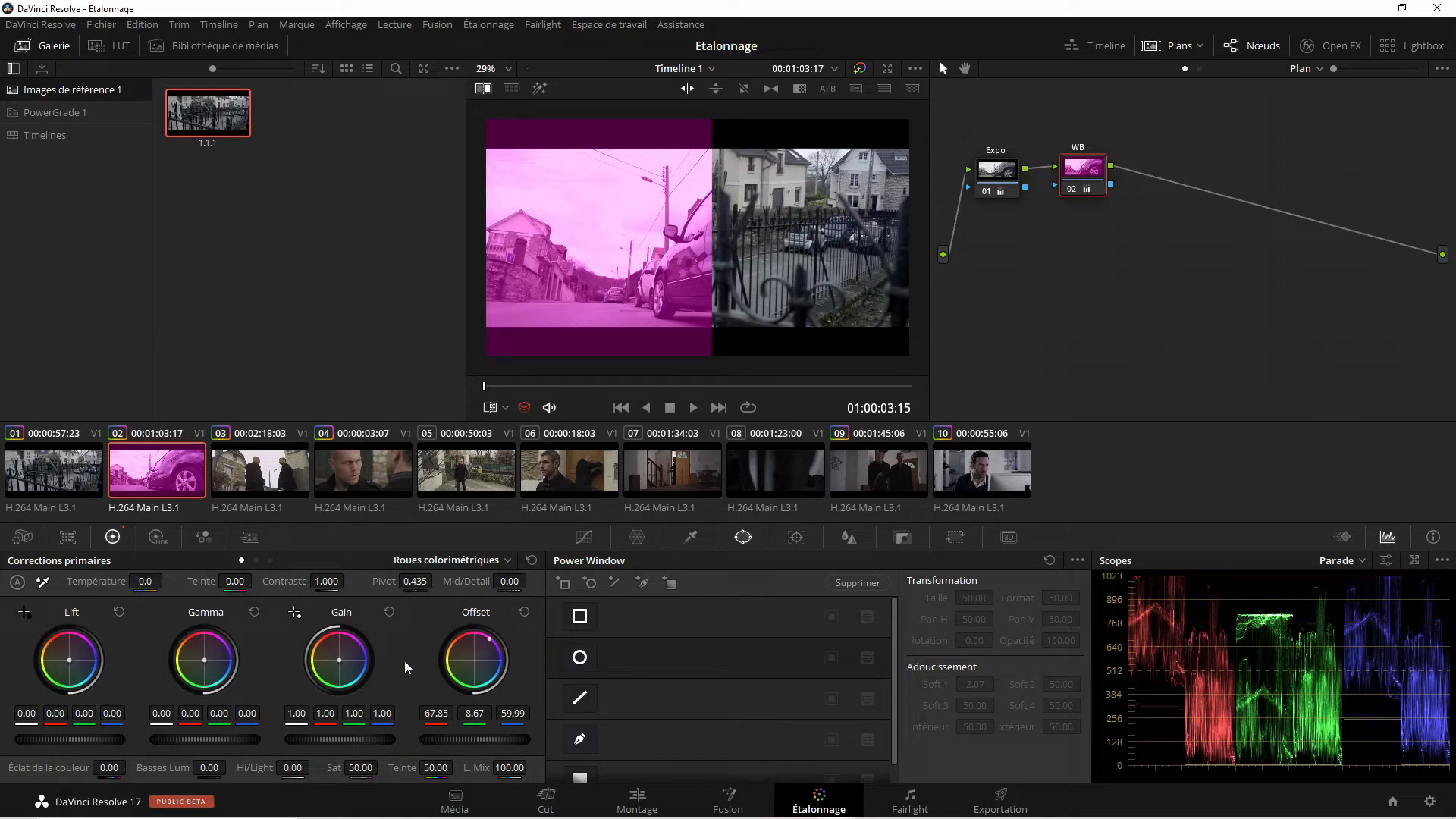
Neutralize clip 02's magenta cast with Offset at about 24.13, 24.41, 24.88 and shift the wipe split to compare both shots
drag(490, 638, 474, 660)
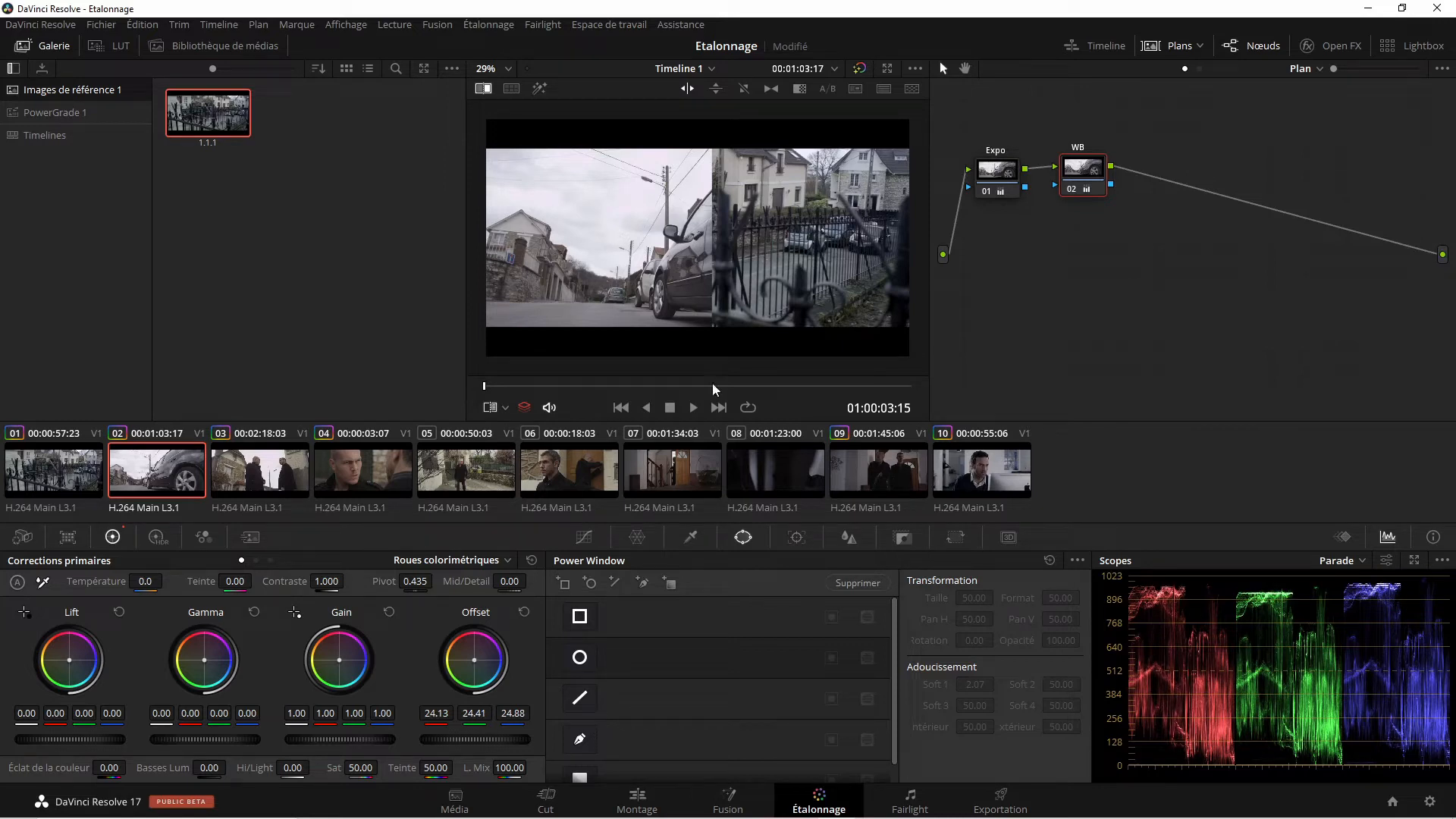
mouse_move(701, 248)
mouse_down()
mouse_move(648, 250)
mouse_move(766, 251)
mouse_move(681, 250)
mouse_up()
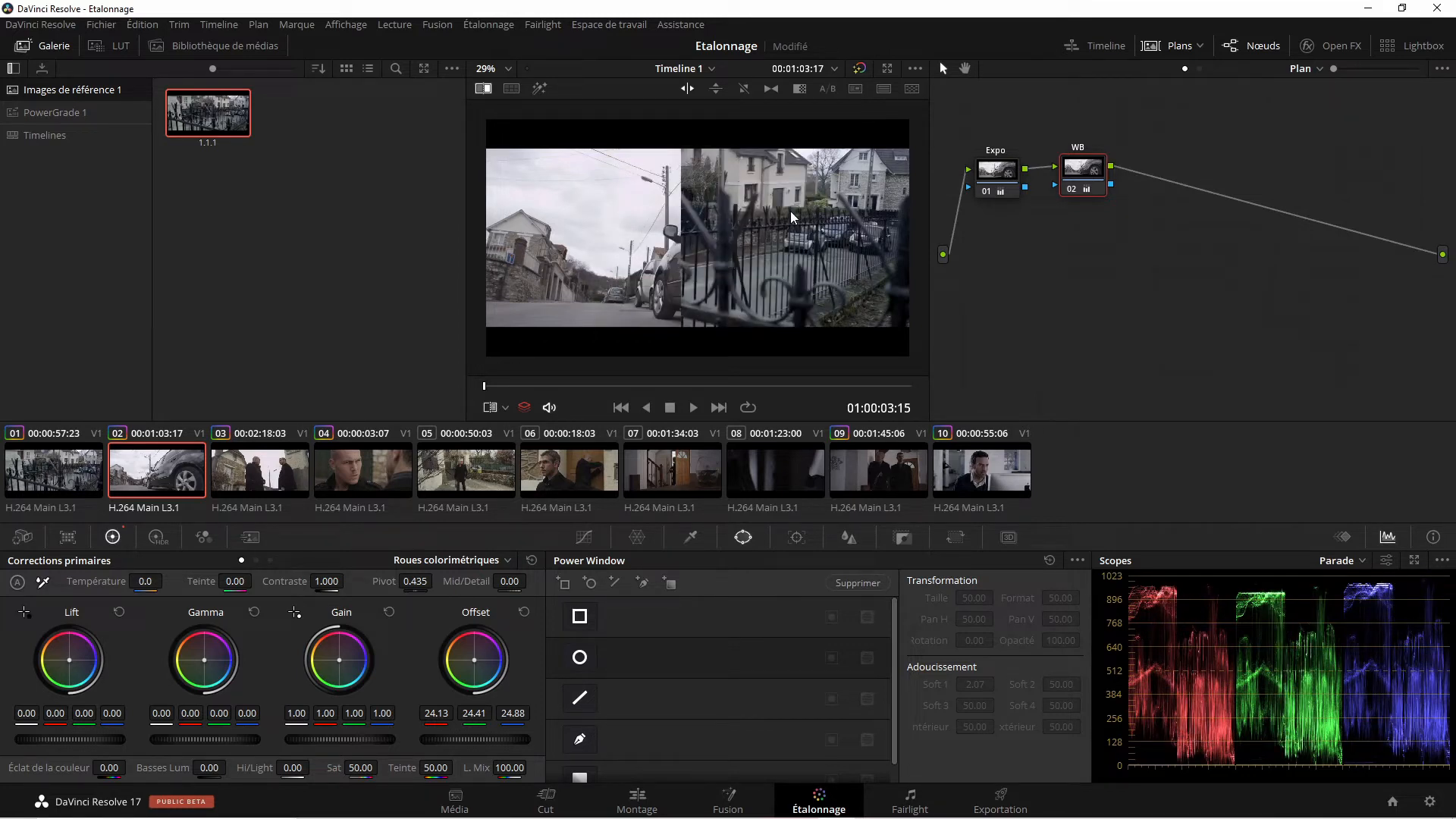
drag(678, 233, 649, 241)
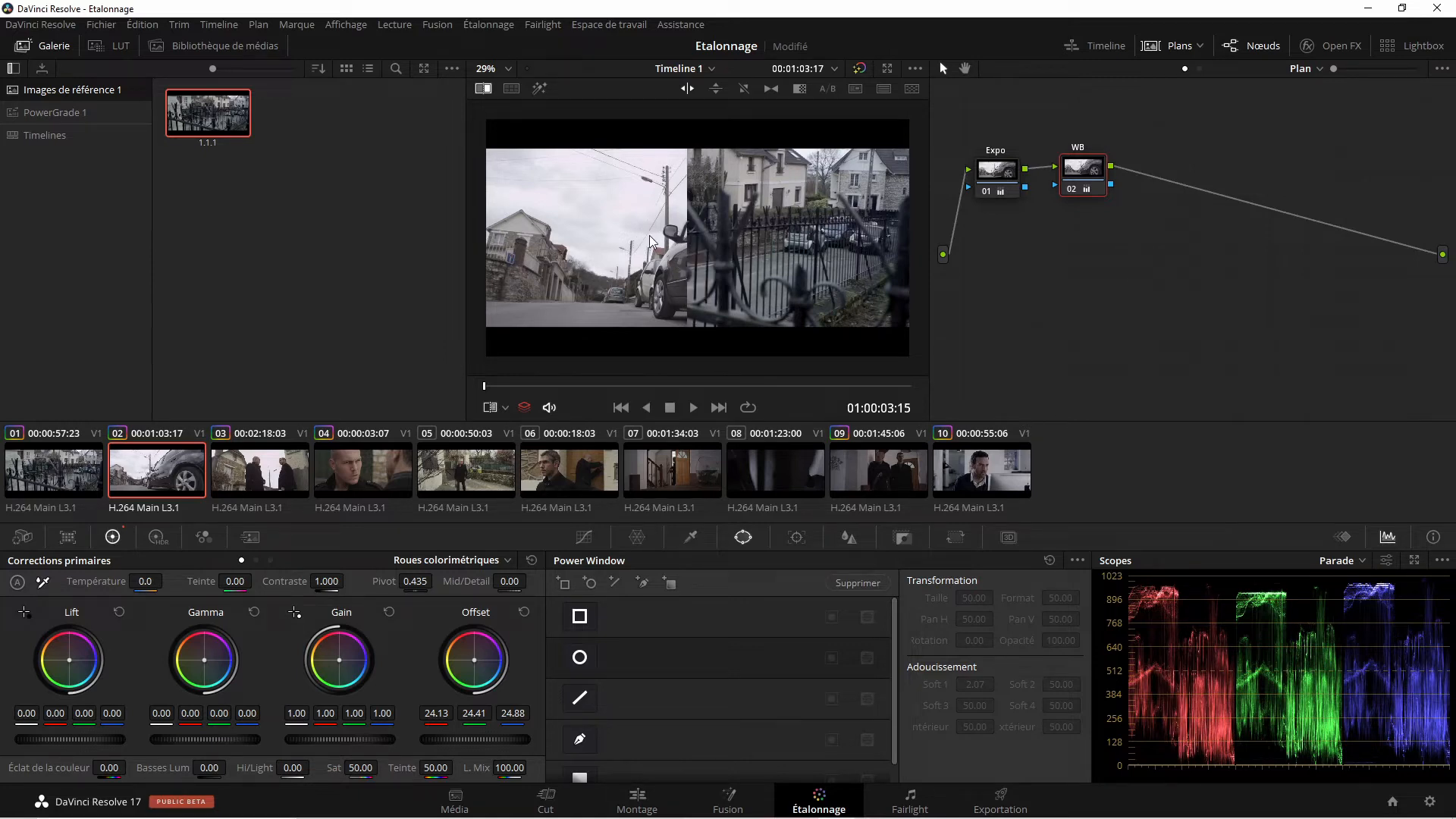
mouse_move(649, 235)
mouse_down()
mouse_move(724, 235)
mouse_move(636, 235)
mouse_move(693, 234)
mouse_move(659, 235)
mouse_up()
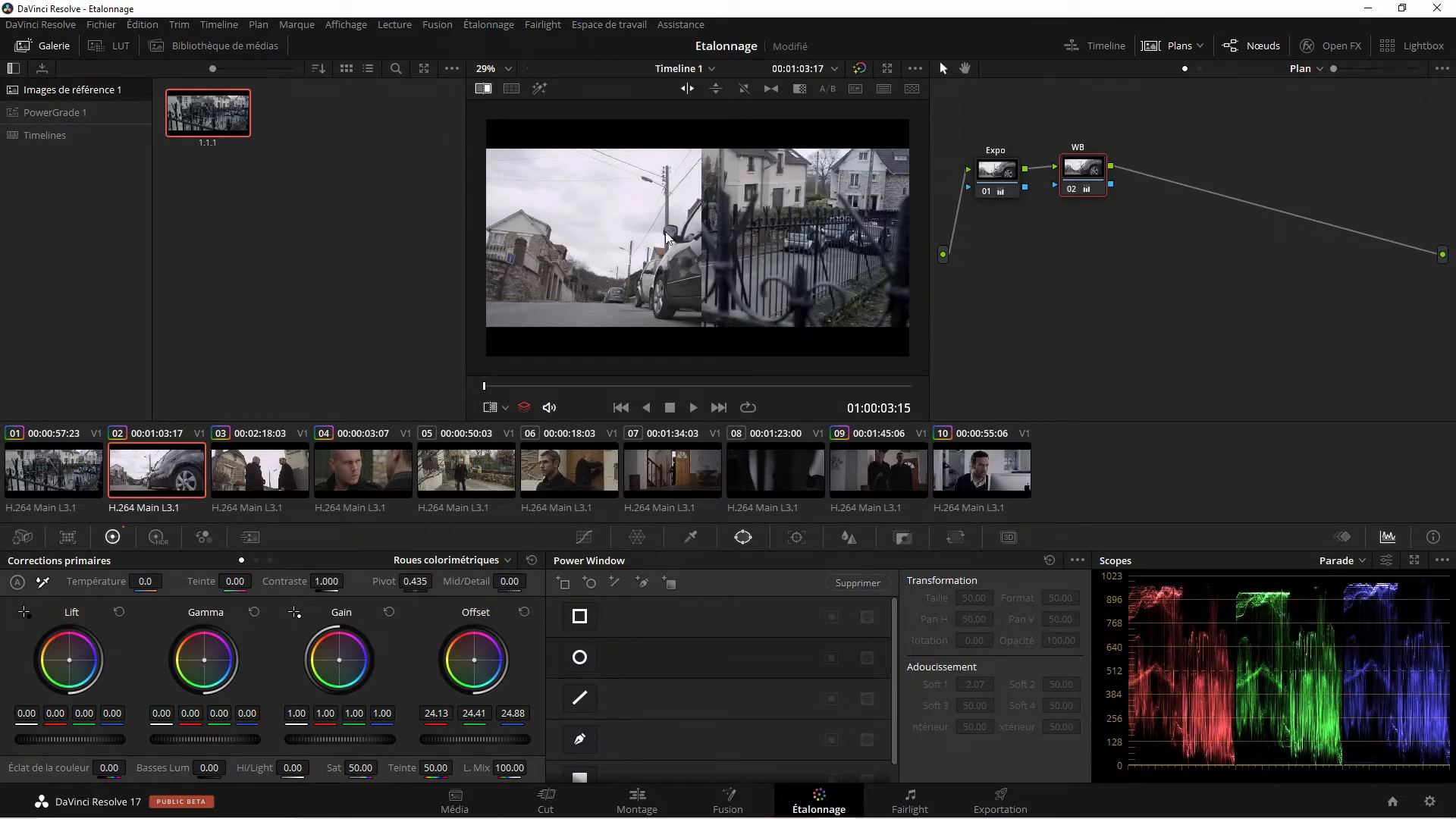
Turn the reference wipe off and back on over clip 02
right_click(615, 236)
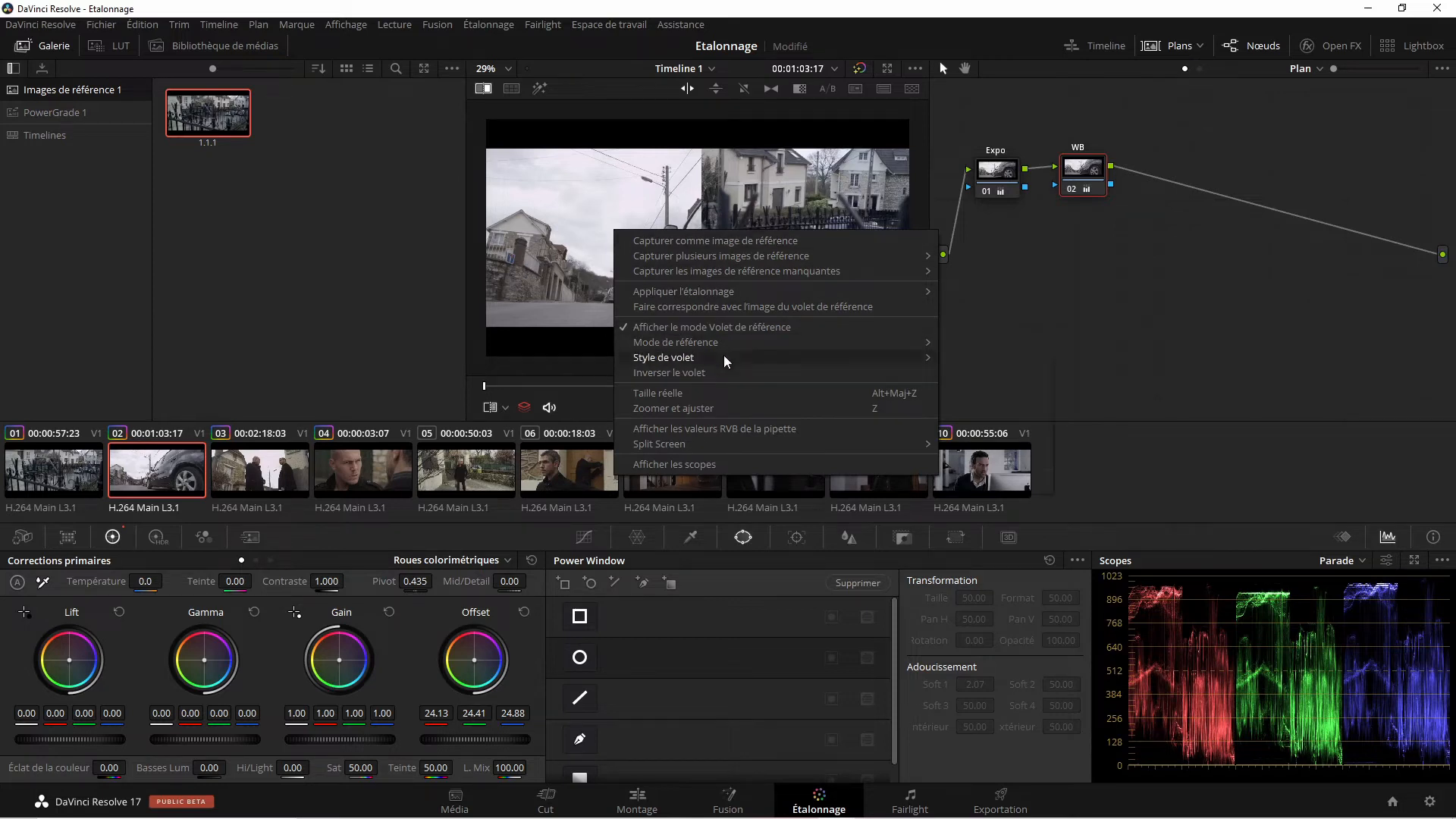
mouse_move(682, 342)
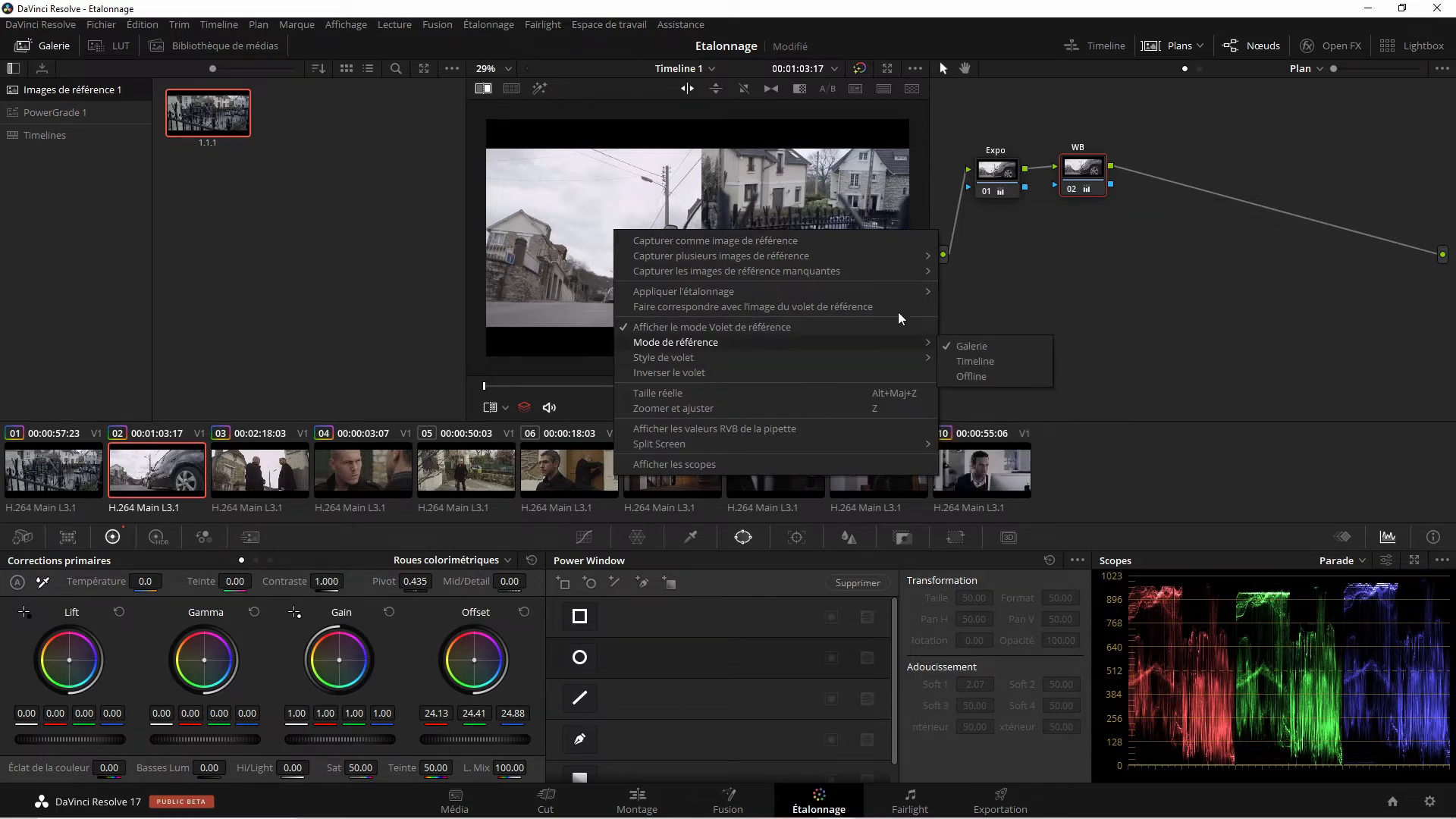
click(750, 328)
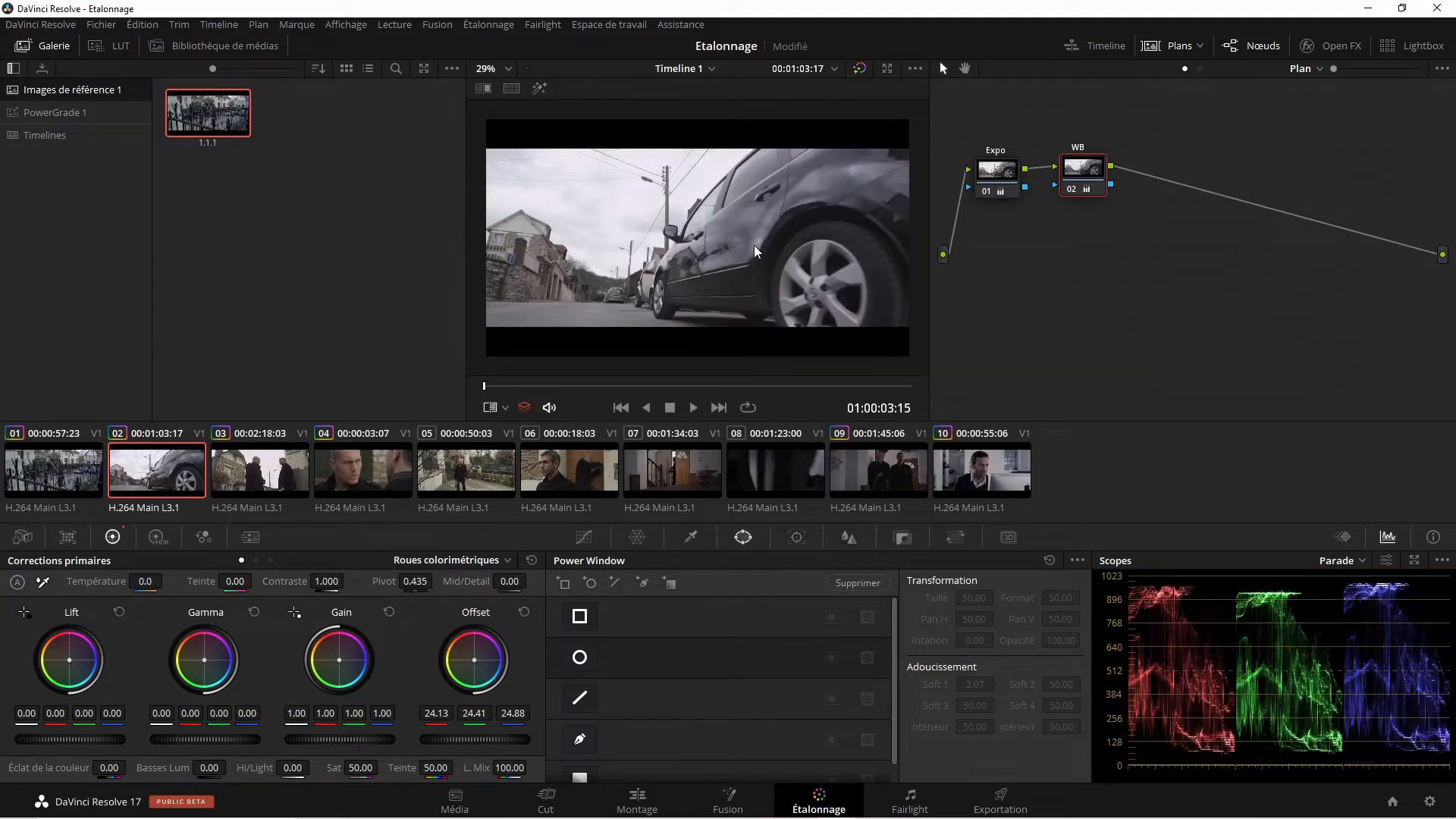
right_click(662, 235)
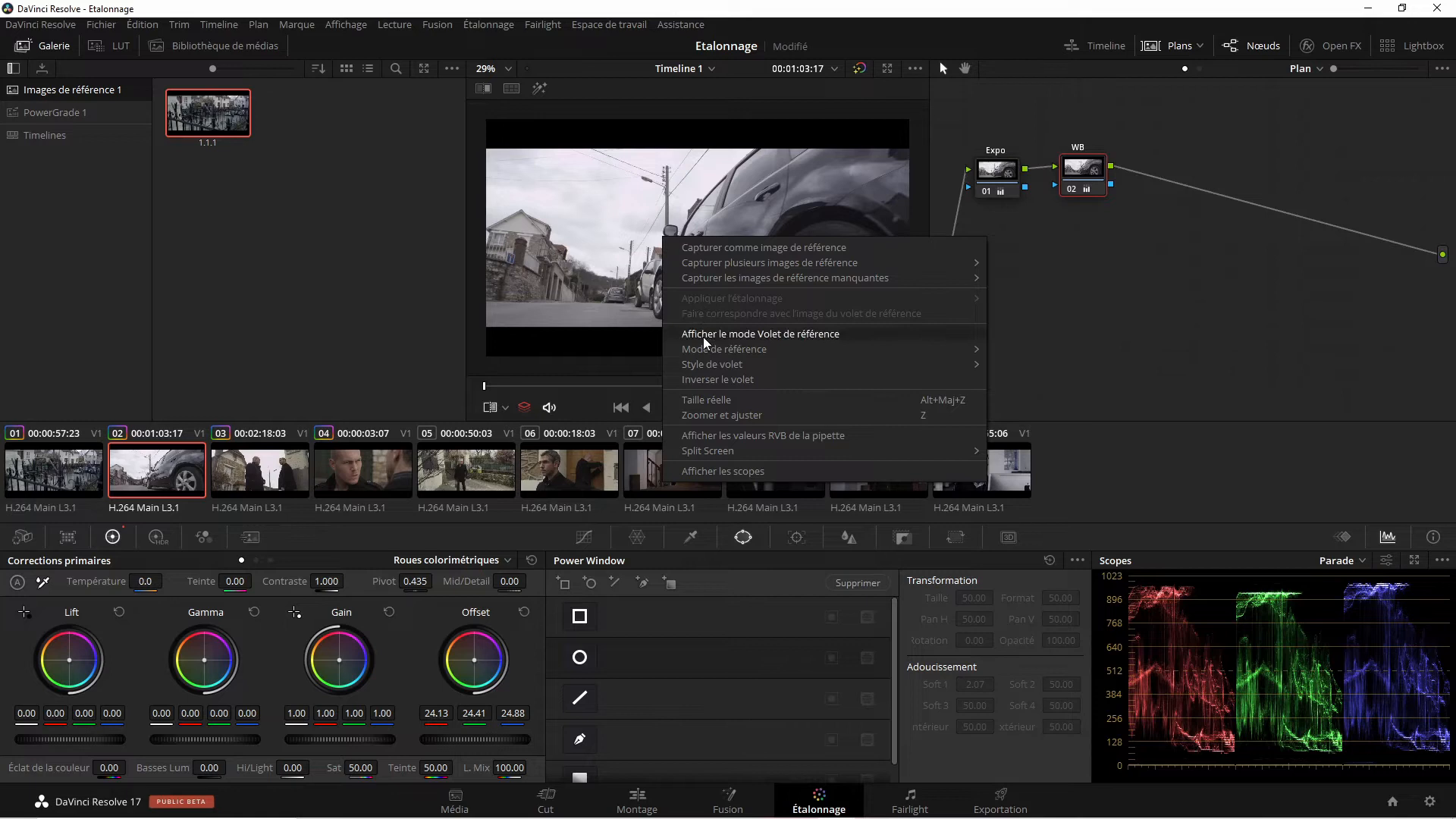
click(703, 335)
Set the reference wipe style to Vertical and shift its split line across the image
right_click(647, 238)
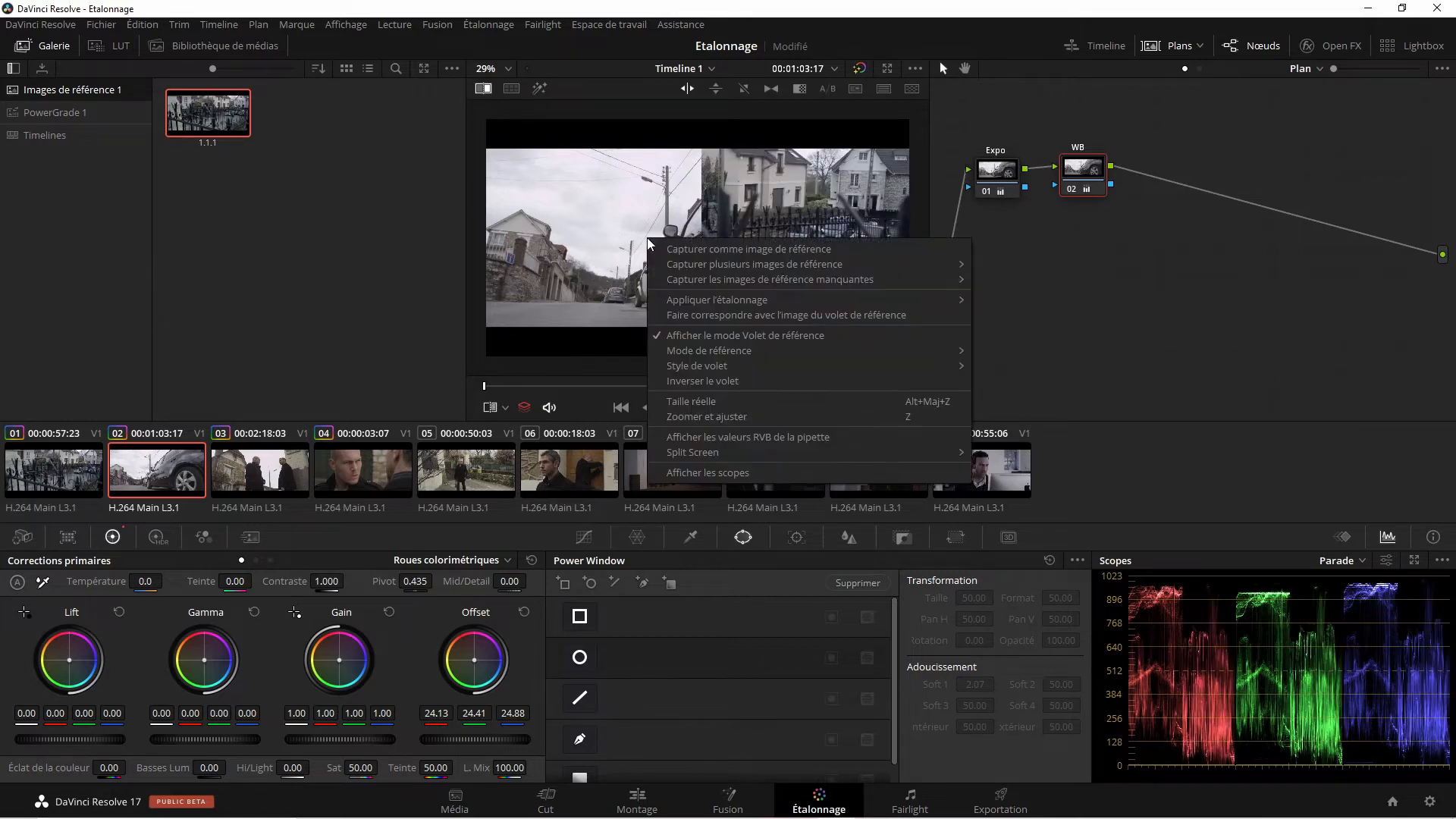
mouse_move(795, 350)
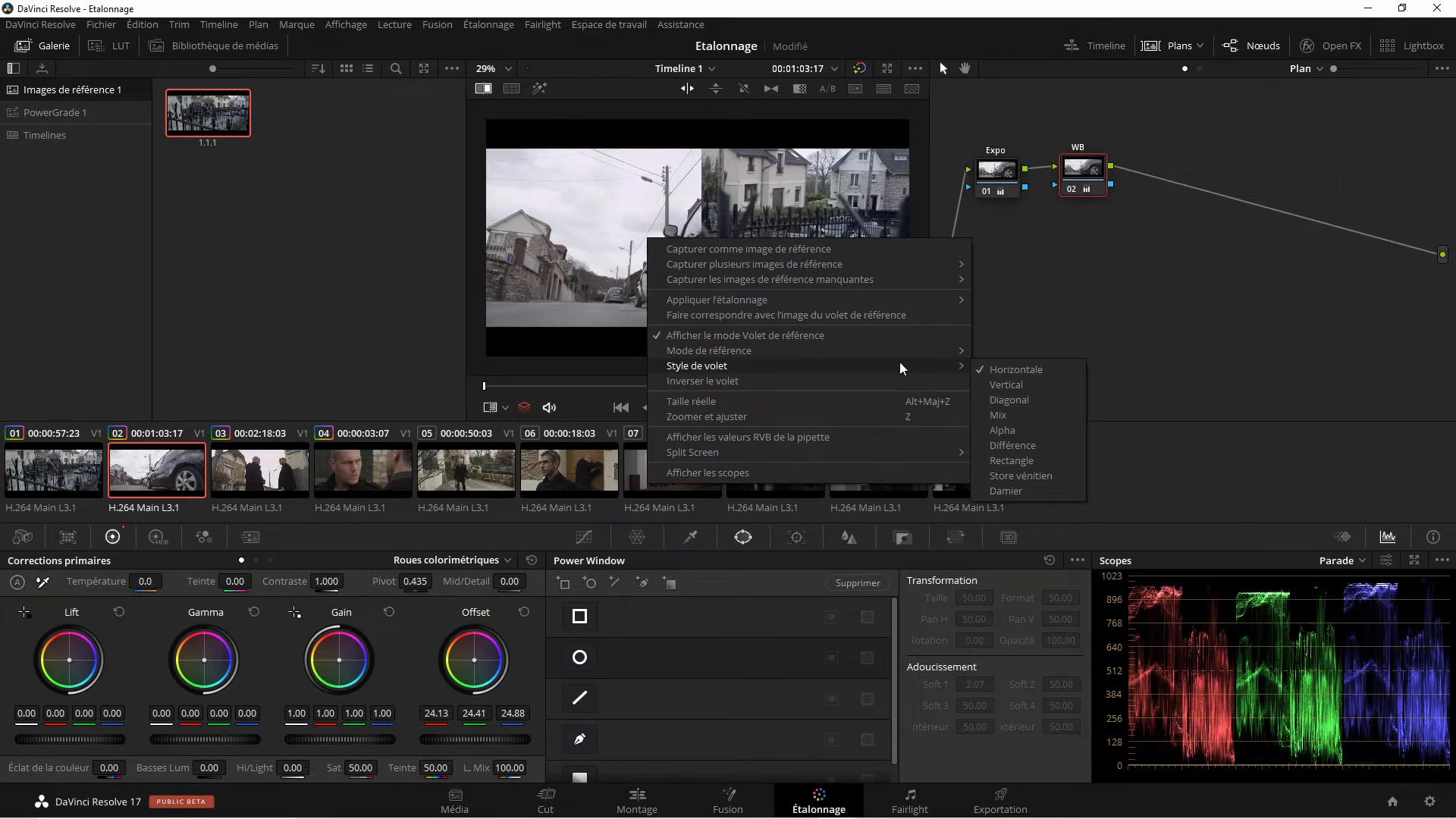
click(999, 384)
mouse_move(716, 269)
mouse_down()
mouse_move(713, 319)
mouse_move(711, 224)
mouse_move(710, 266)
mouse_move(707, 248)
mouse_up()
Set the reference wipe style to Diagonal over clip 02
right_click(708, 248)
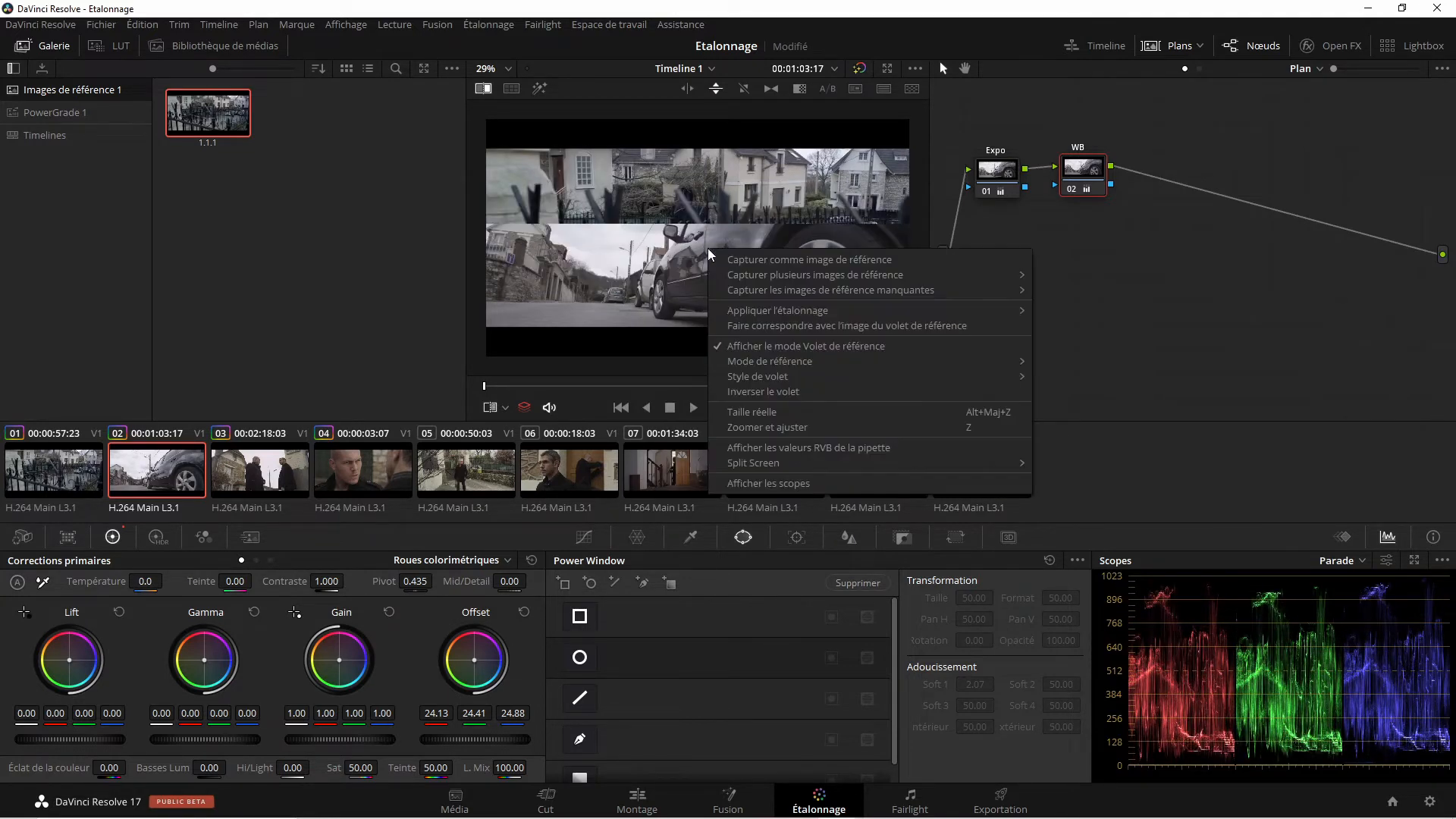
mouse_move(857, 362)
mouse_move(927, 376)
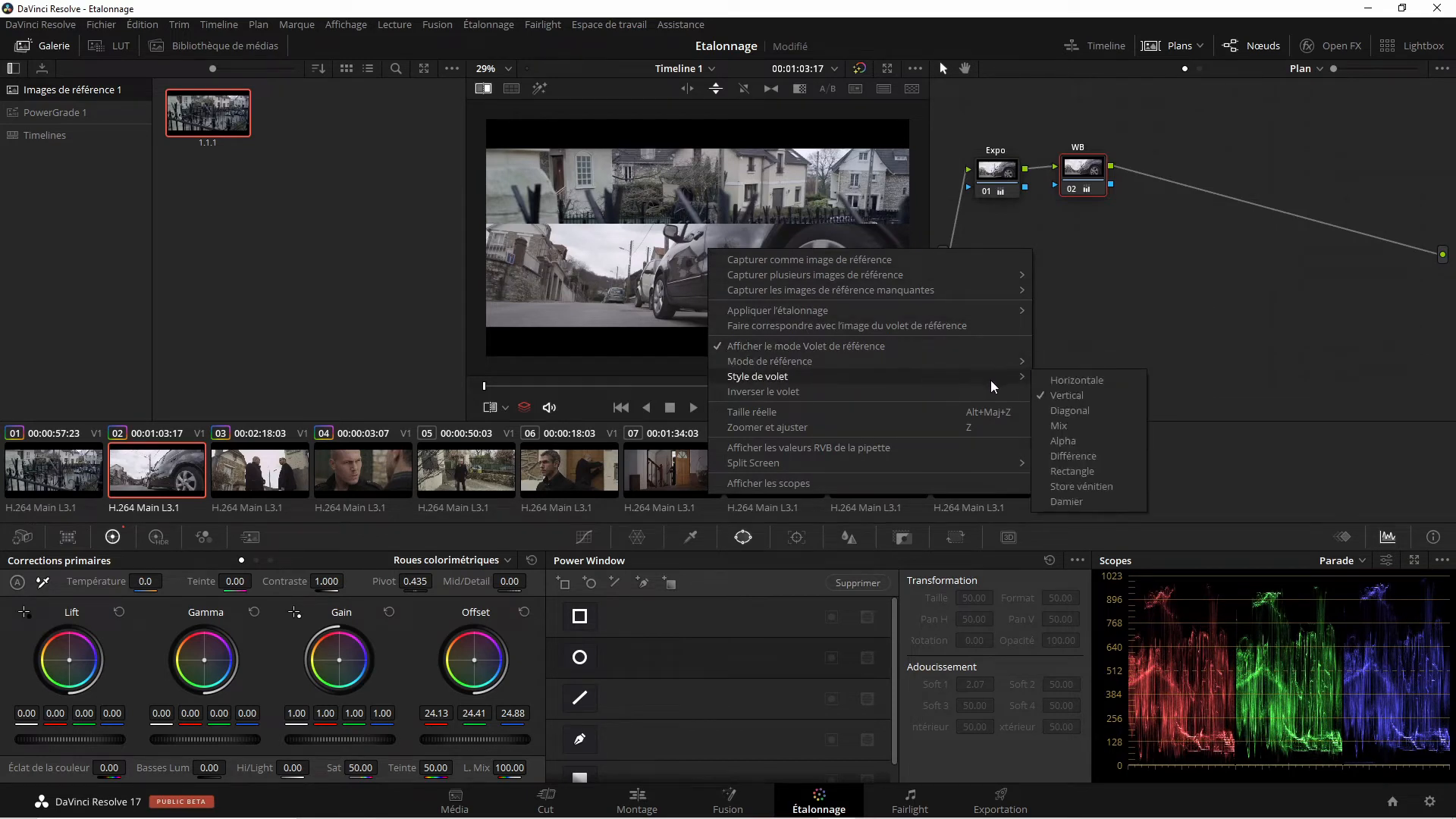
click(1055, 410)
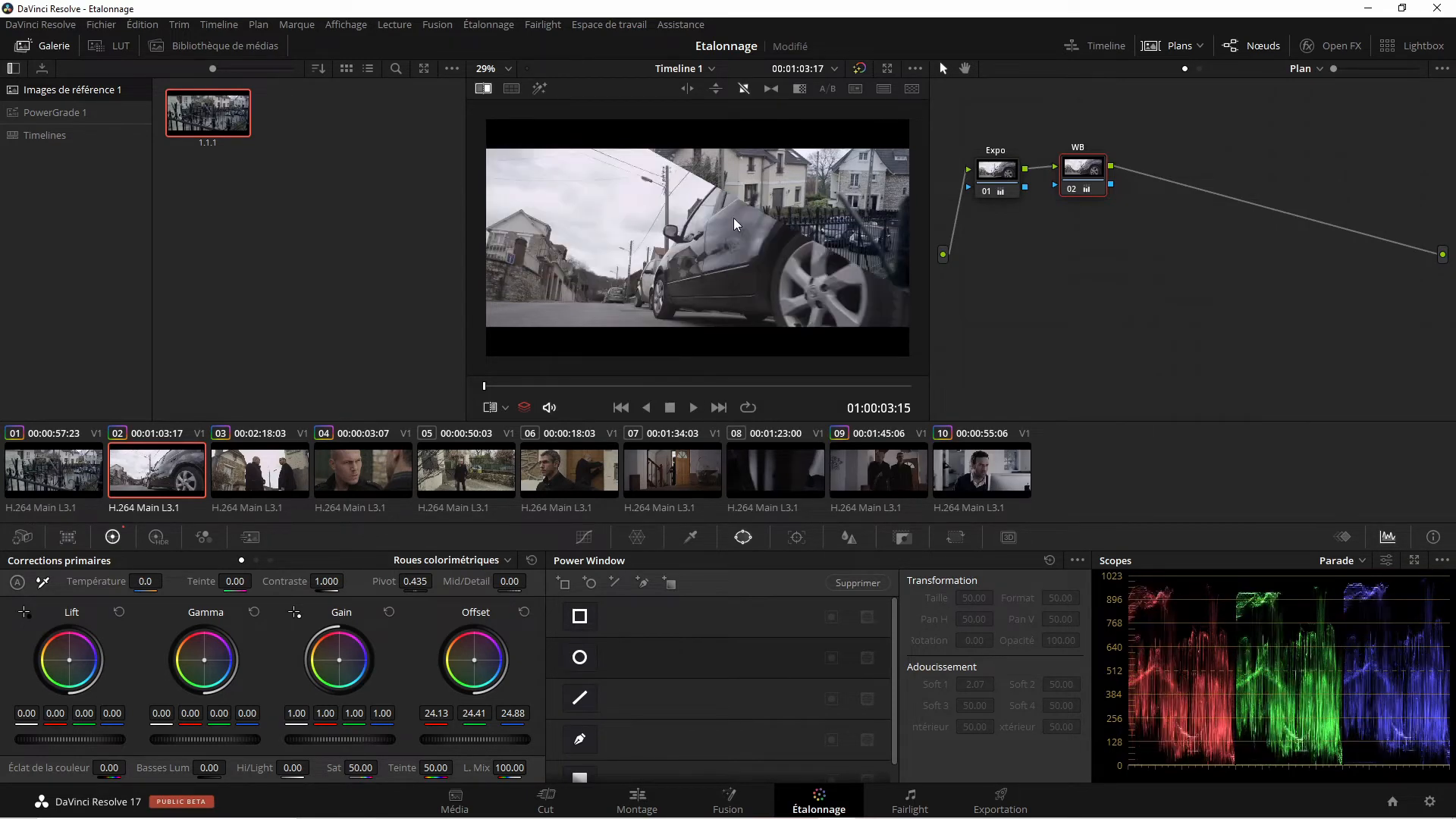
right_click(694, 239)
click(731, 284)
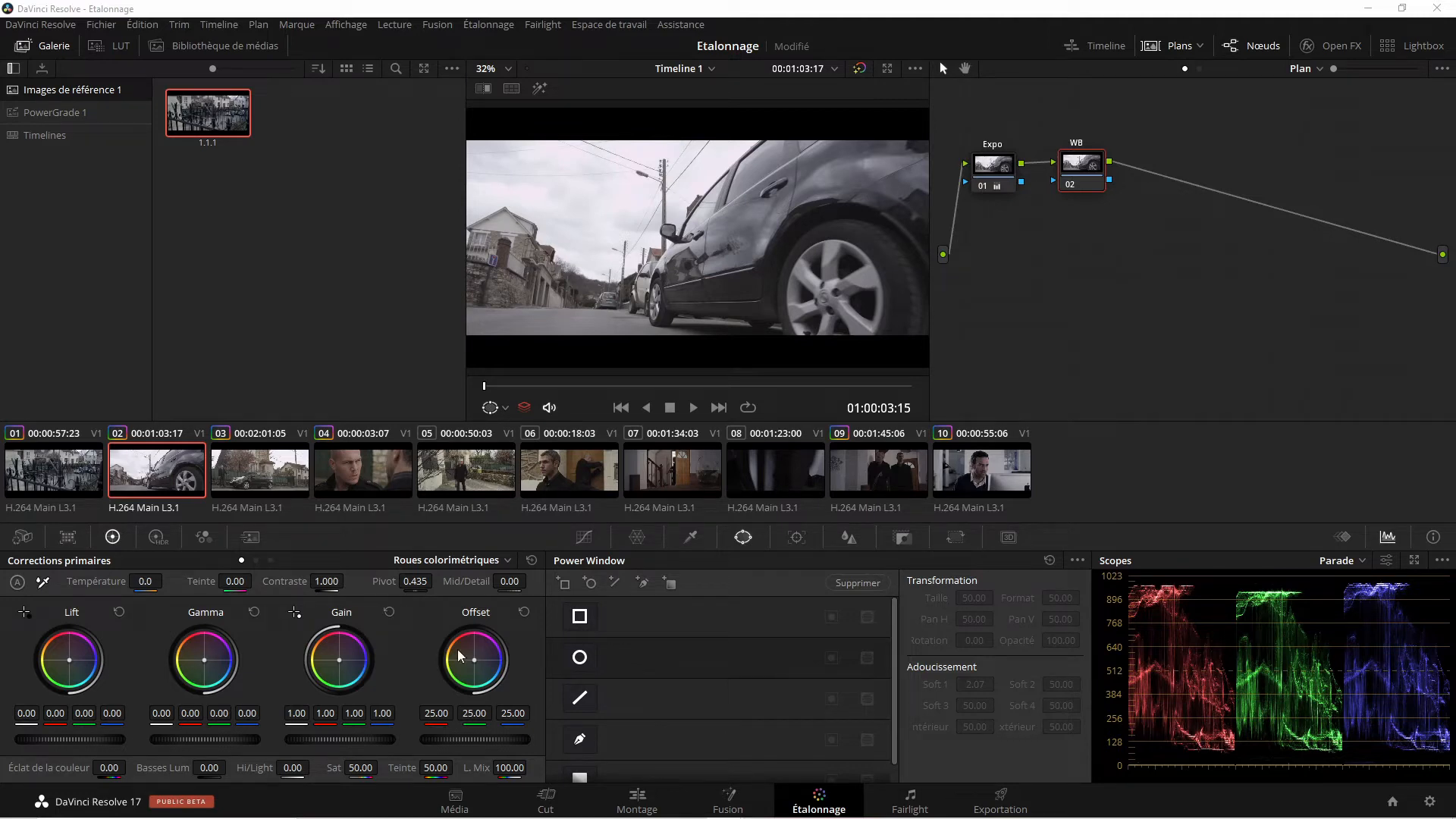
Push clip 02's Offset toward magenta at about 65.22, 9.19, 62.06 and compare it with clip 01 and the gallery still
drag(475, 658, 489, 640)
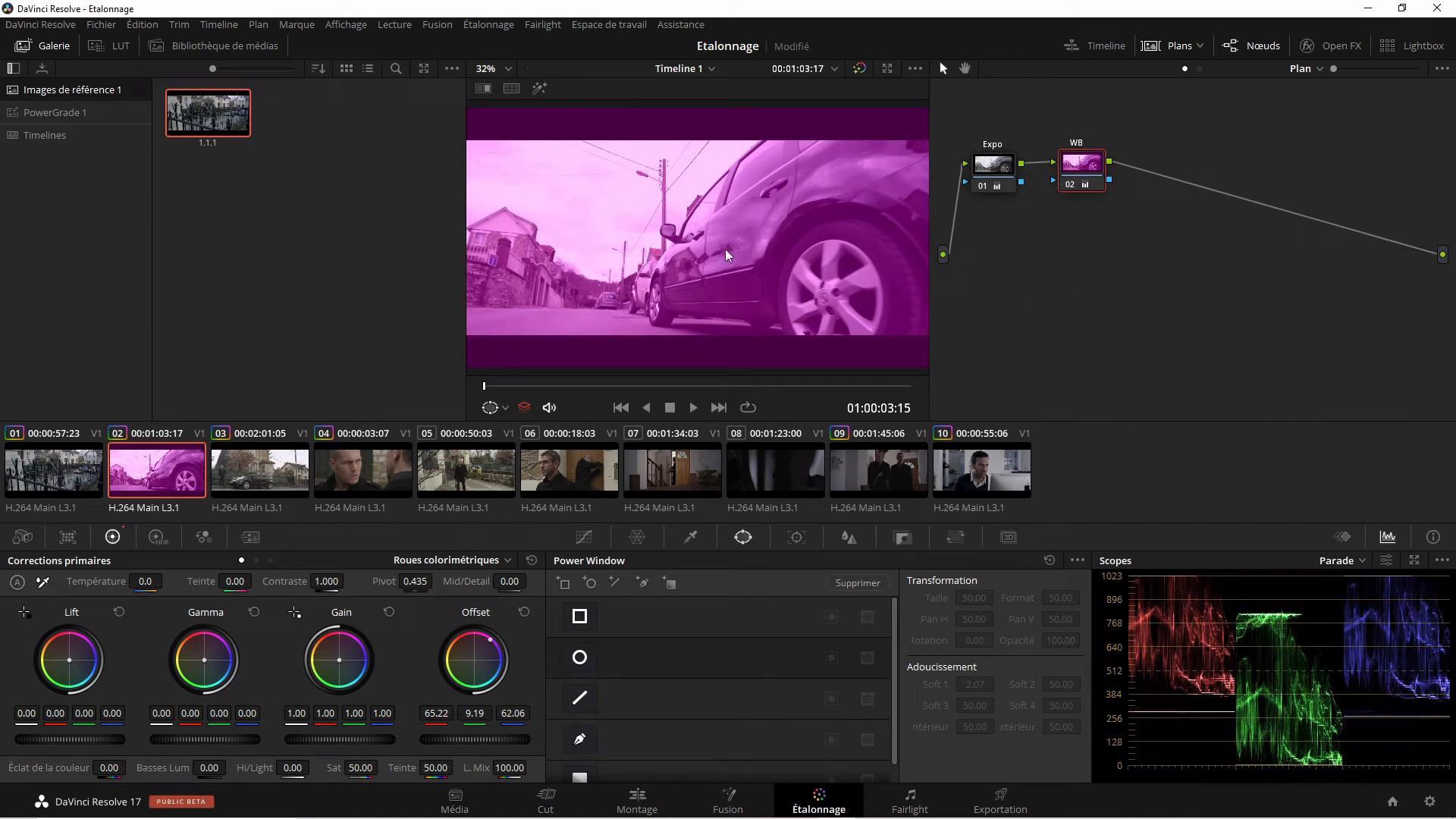
click(65, 470)
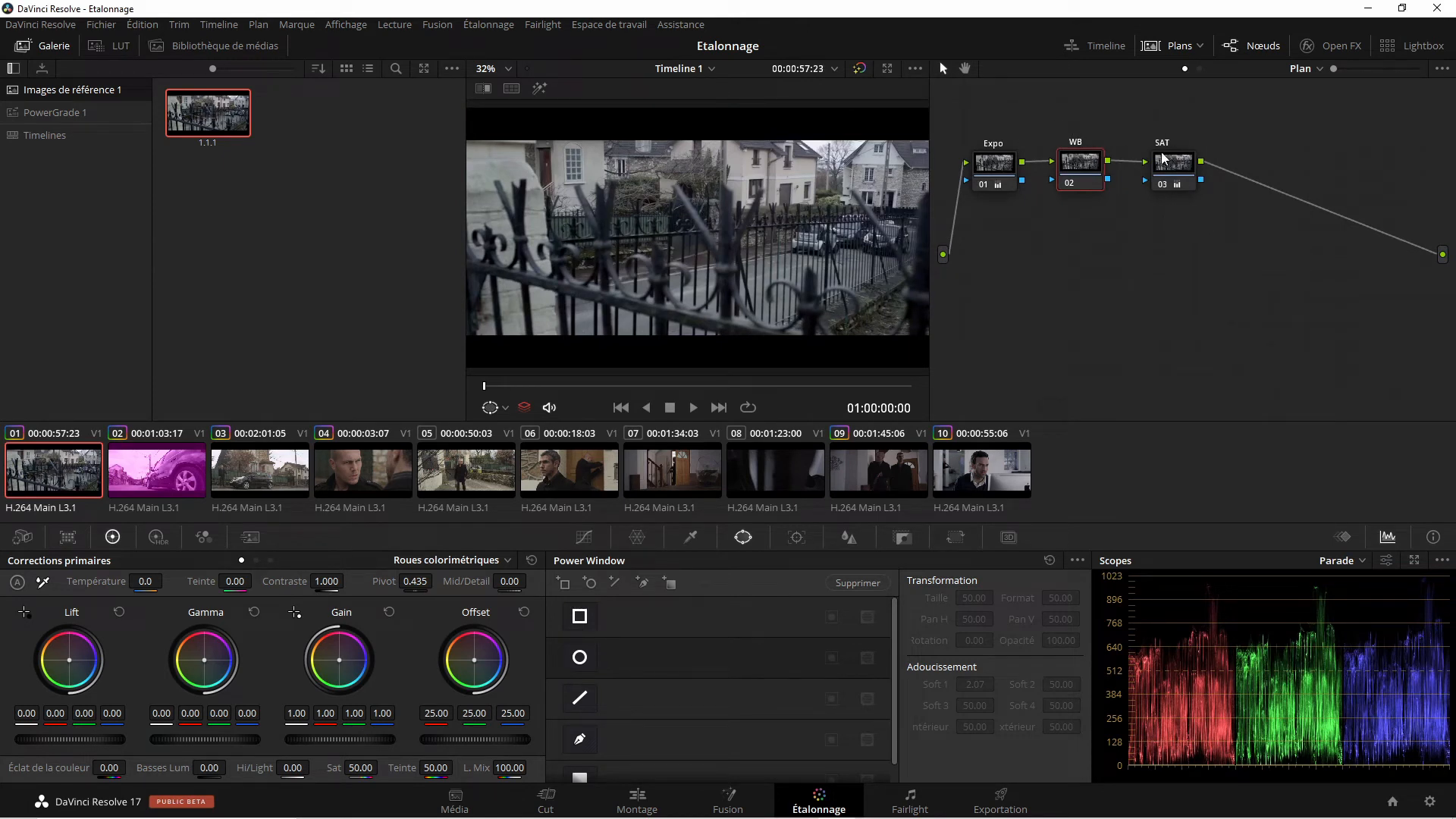
key(Down)
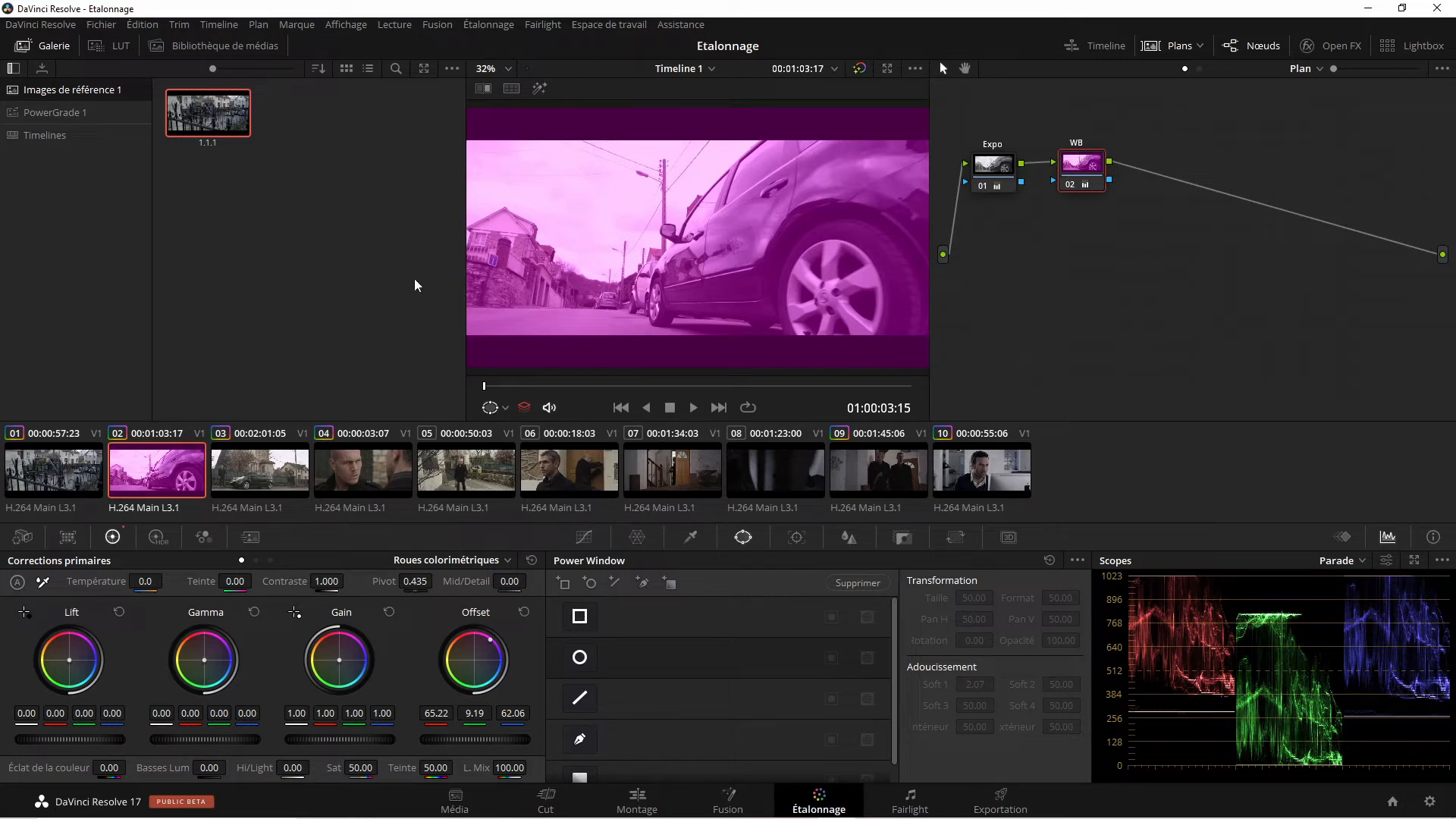
mouse_move(196, 122)
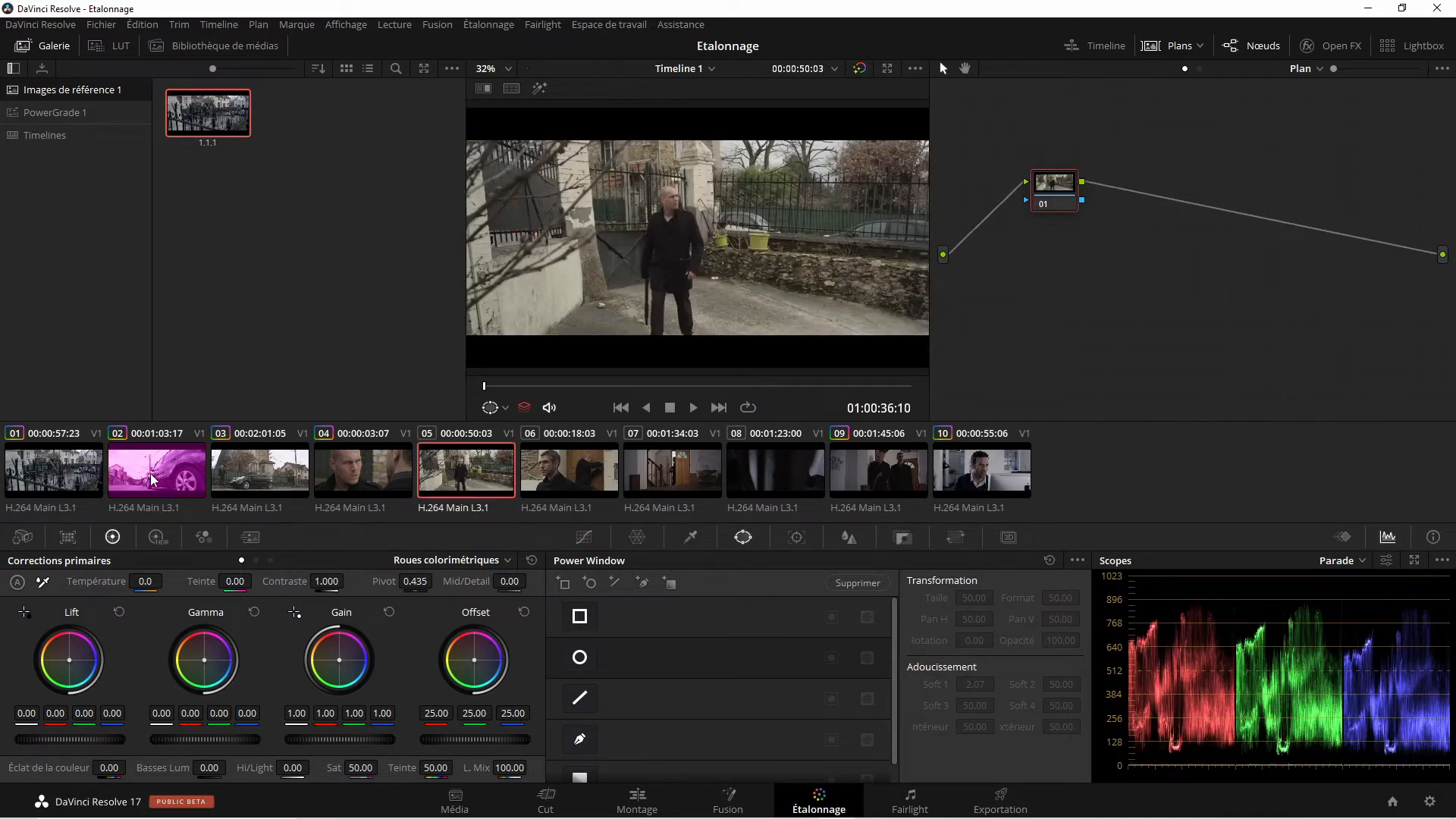
Apply the grade of gallery still 1.1.1 to clip 02
right_click(210, 112)
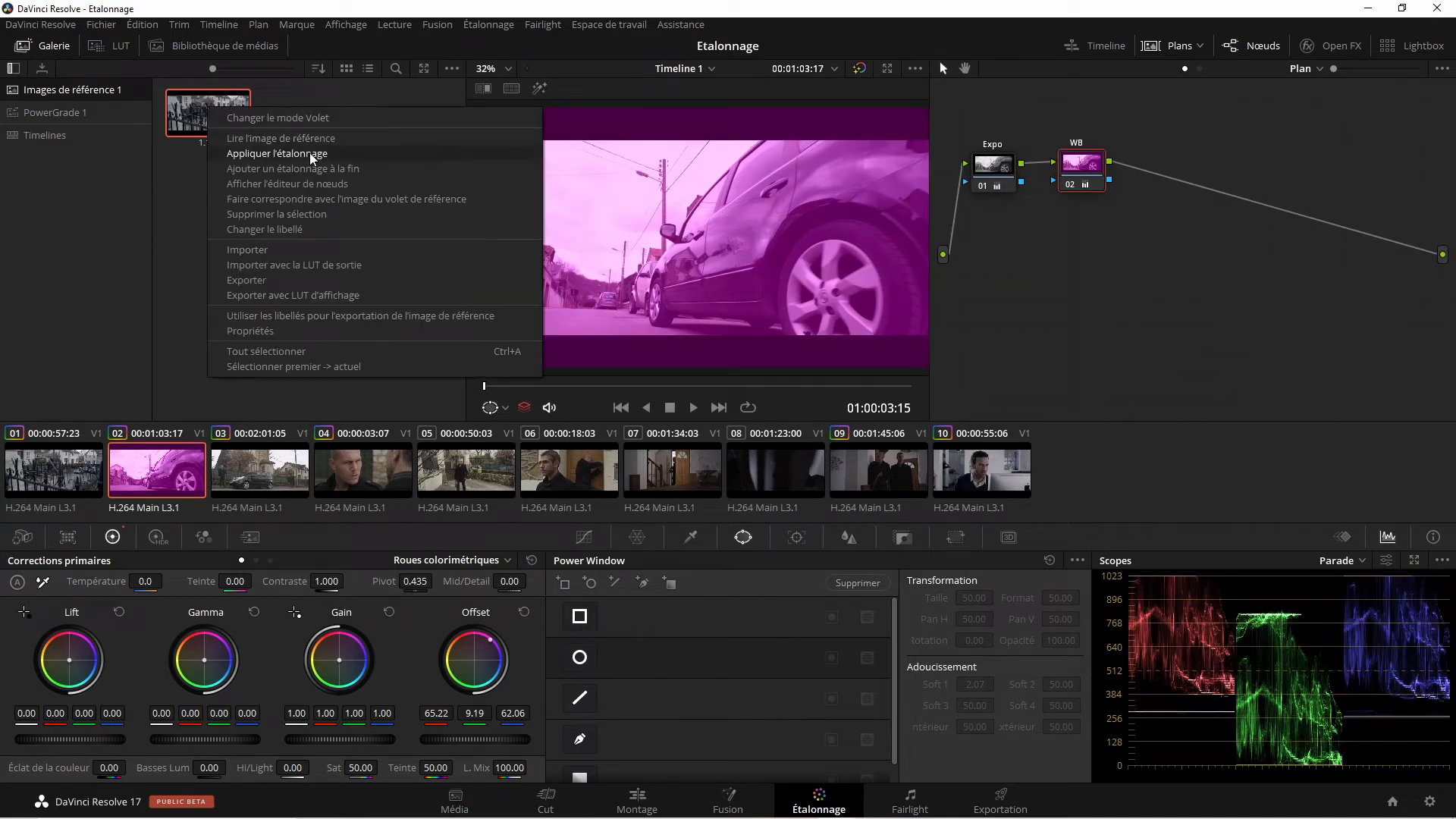
click(173, 190)
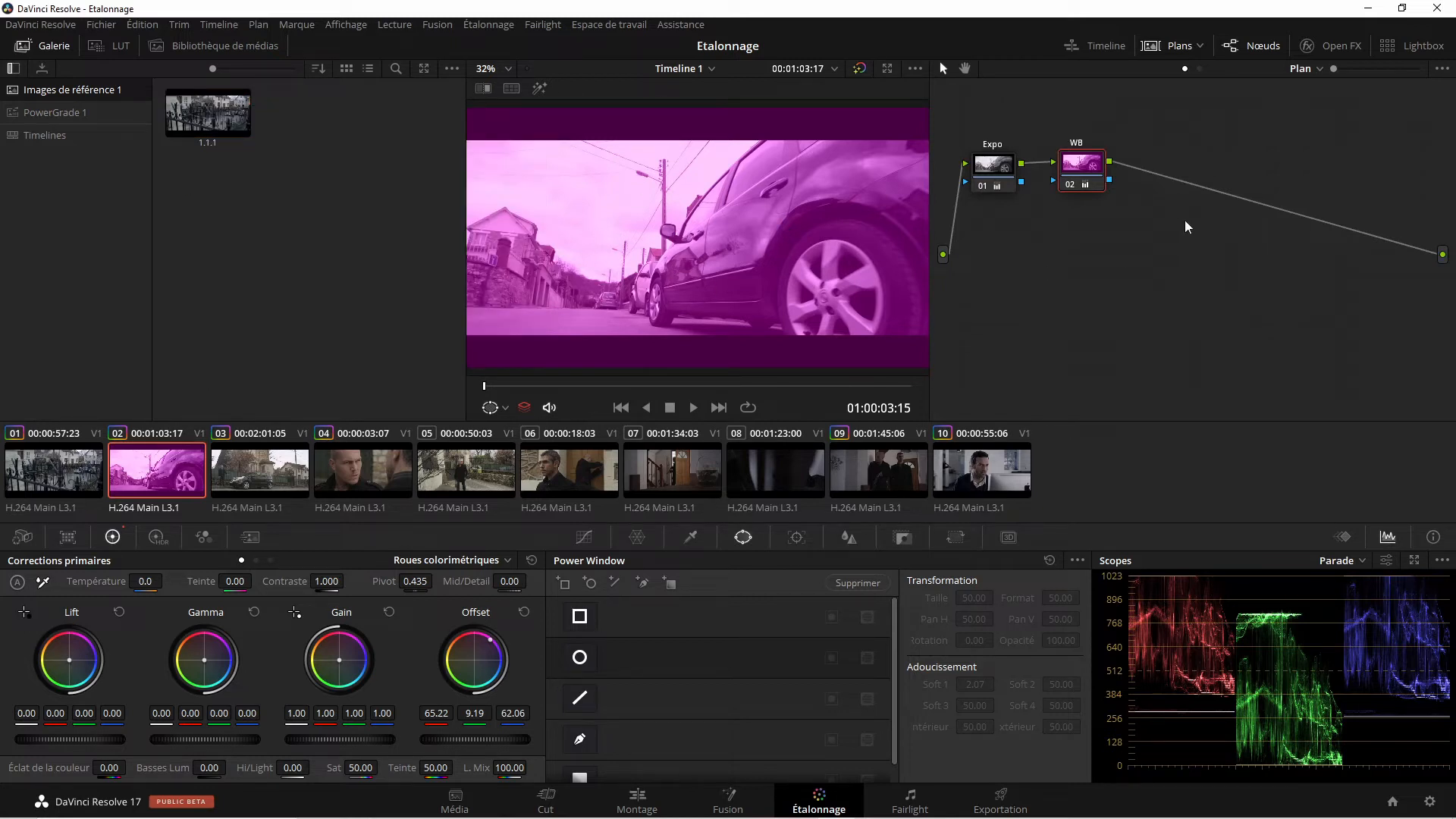
right_click(206, 118)
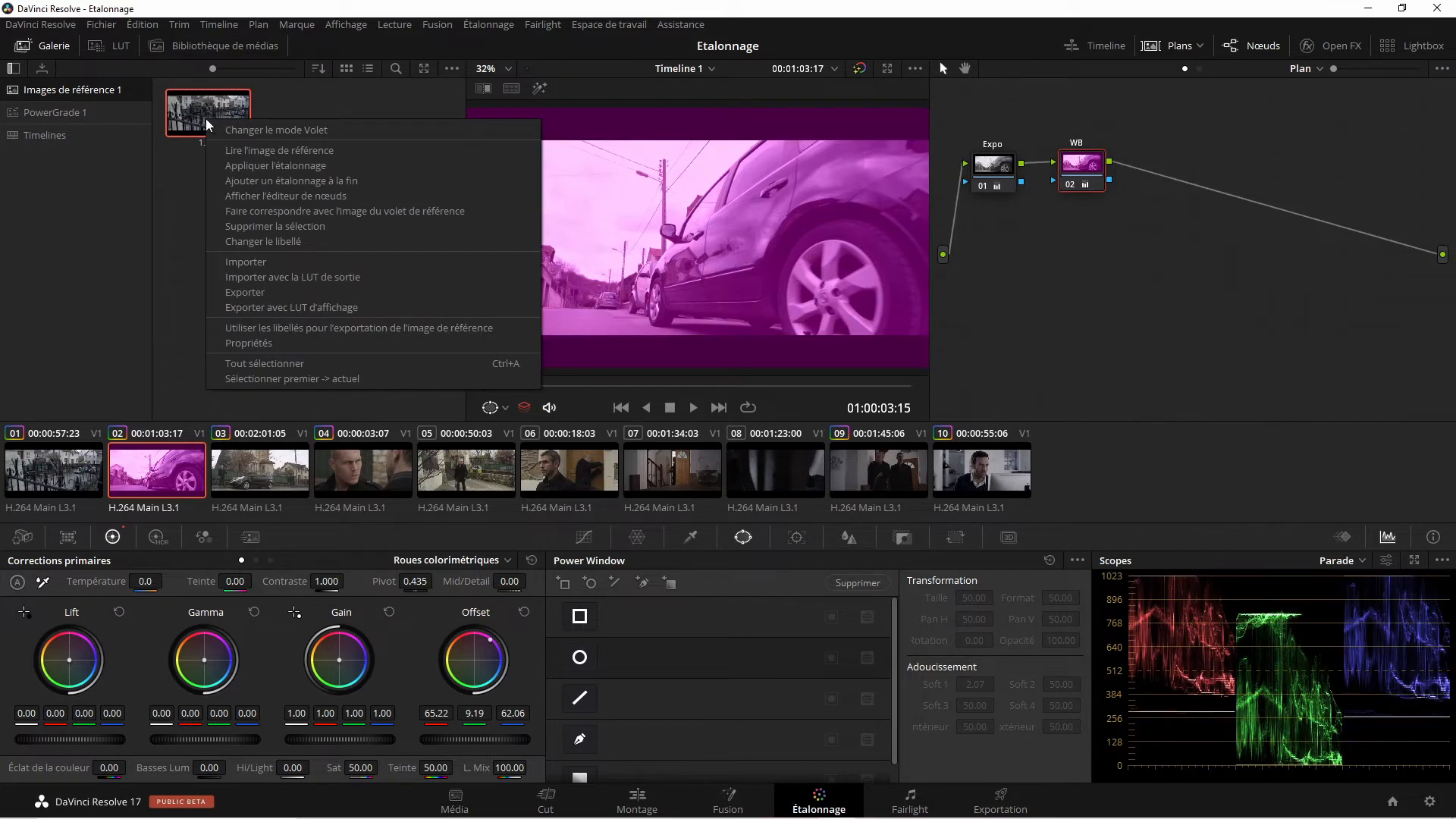
click(265, 165)
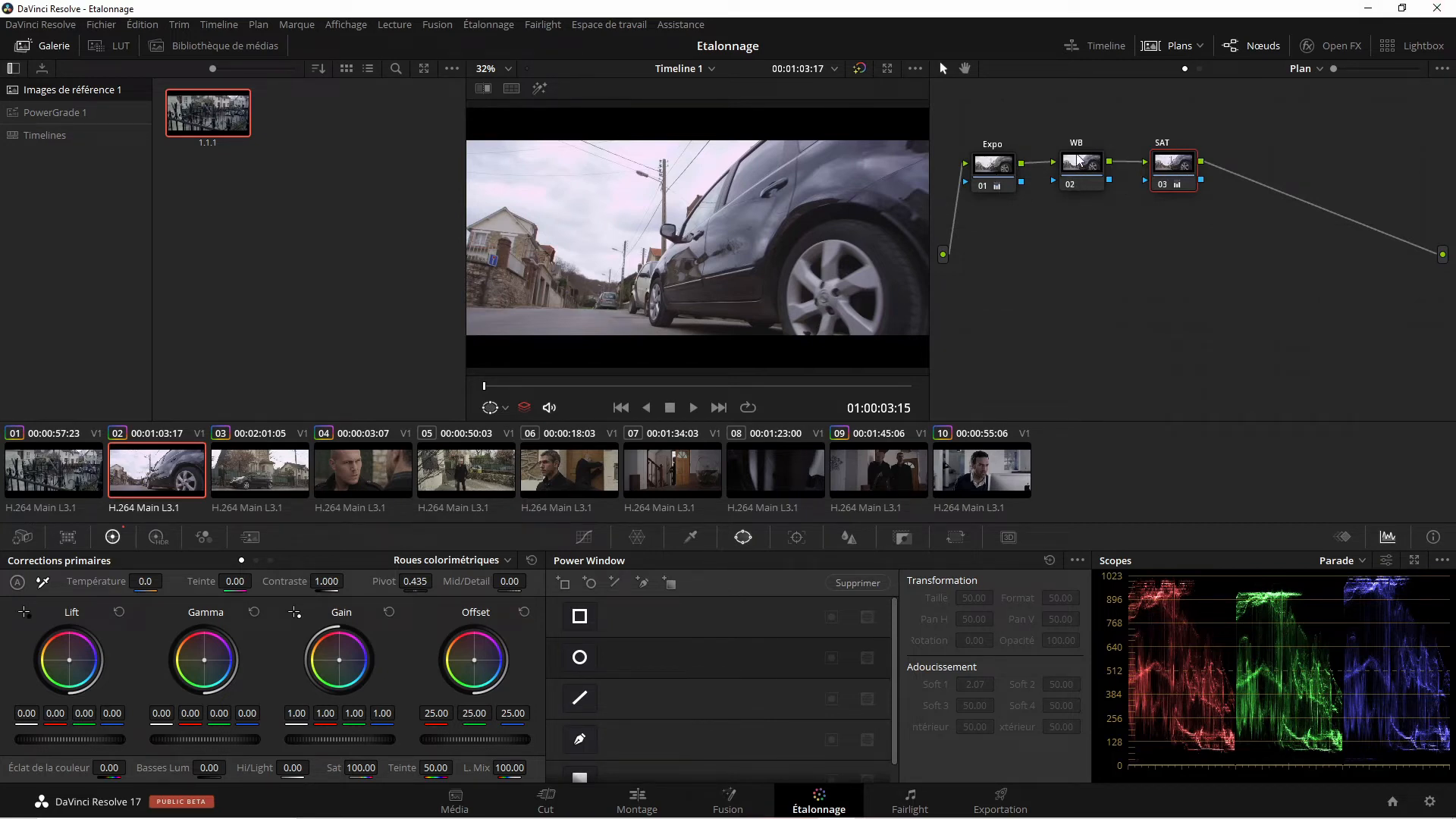
Compare clip 02 with clips 01 and 03, and check the settings in its WB and Expo nodes
click(95, 486)
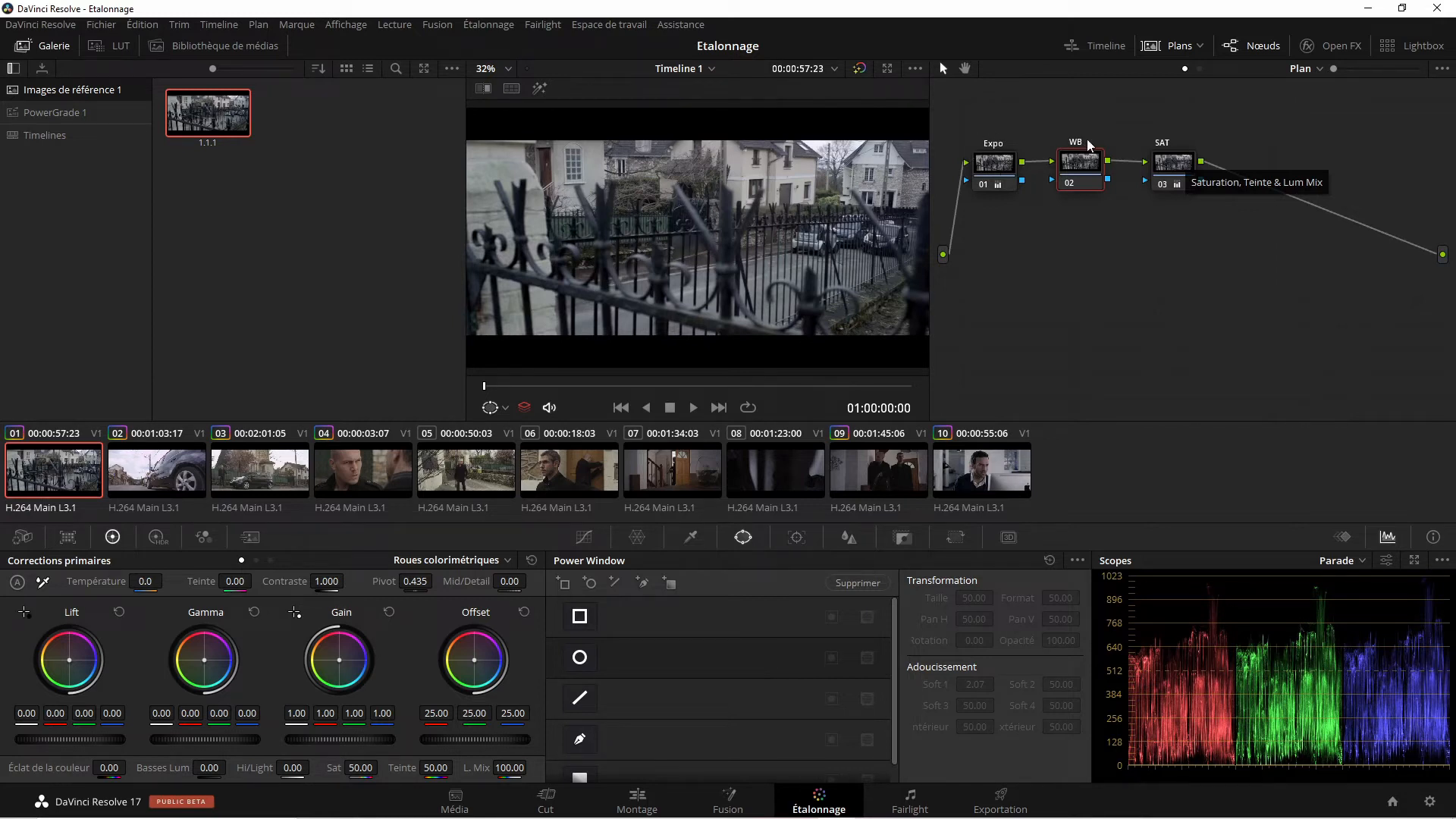
click(165, 475)
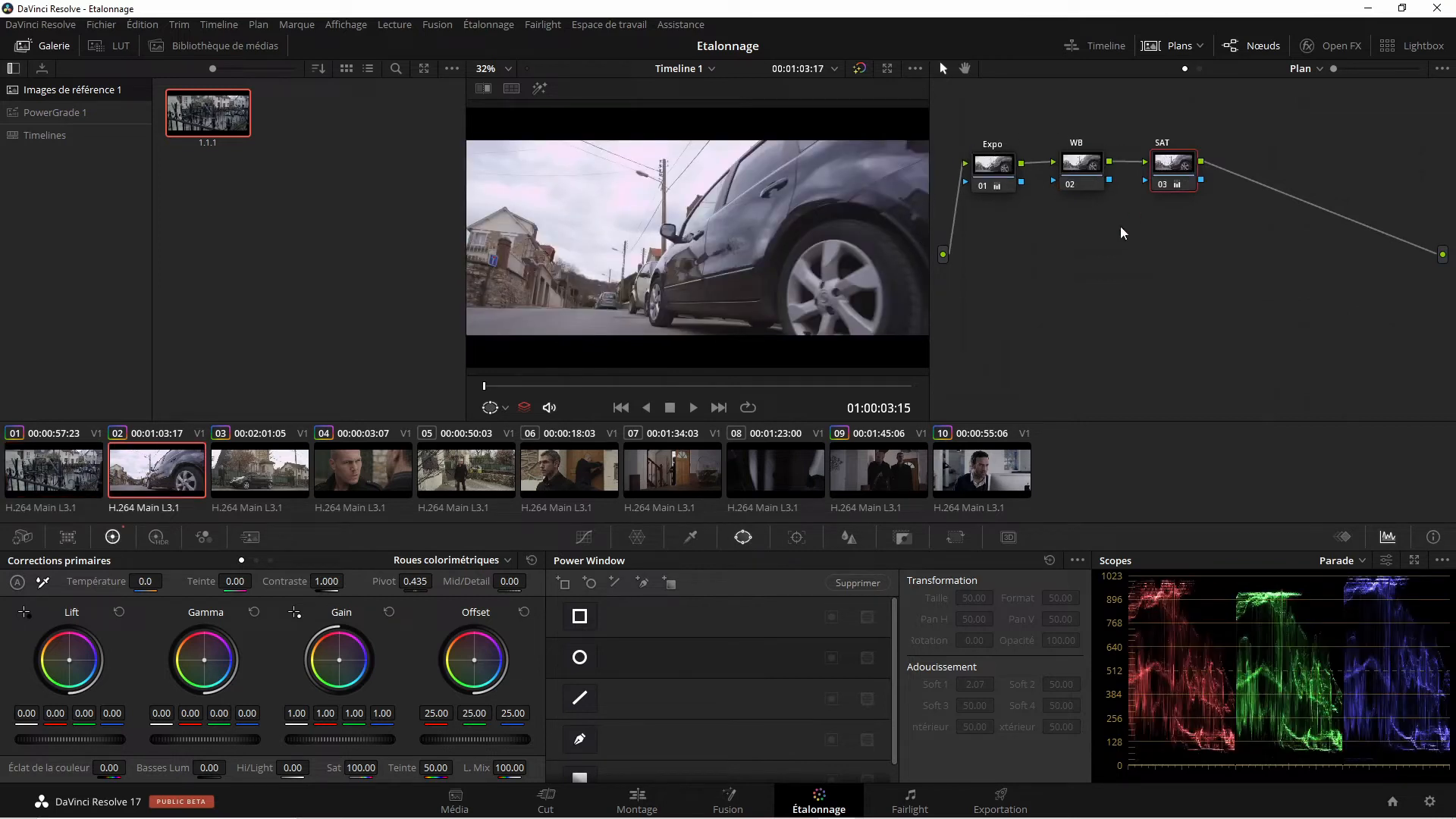
click(1084, 176)
click(992, 167)
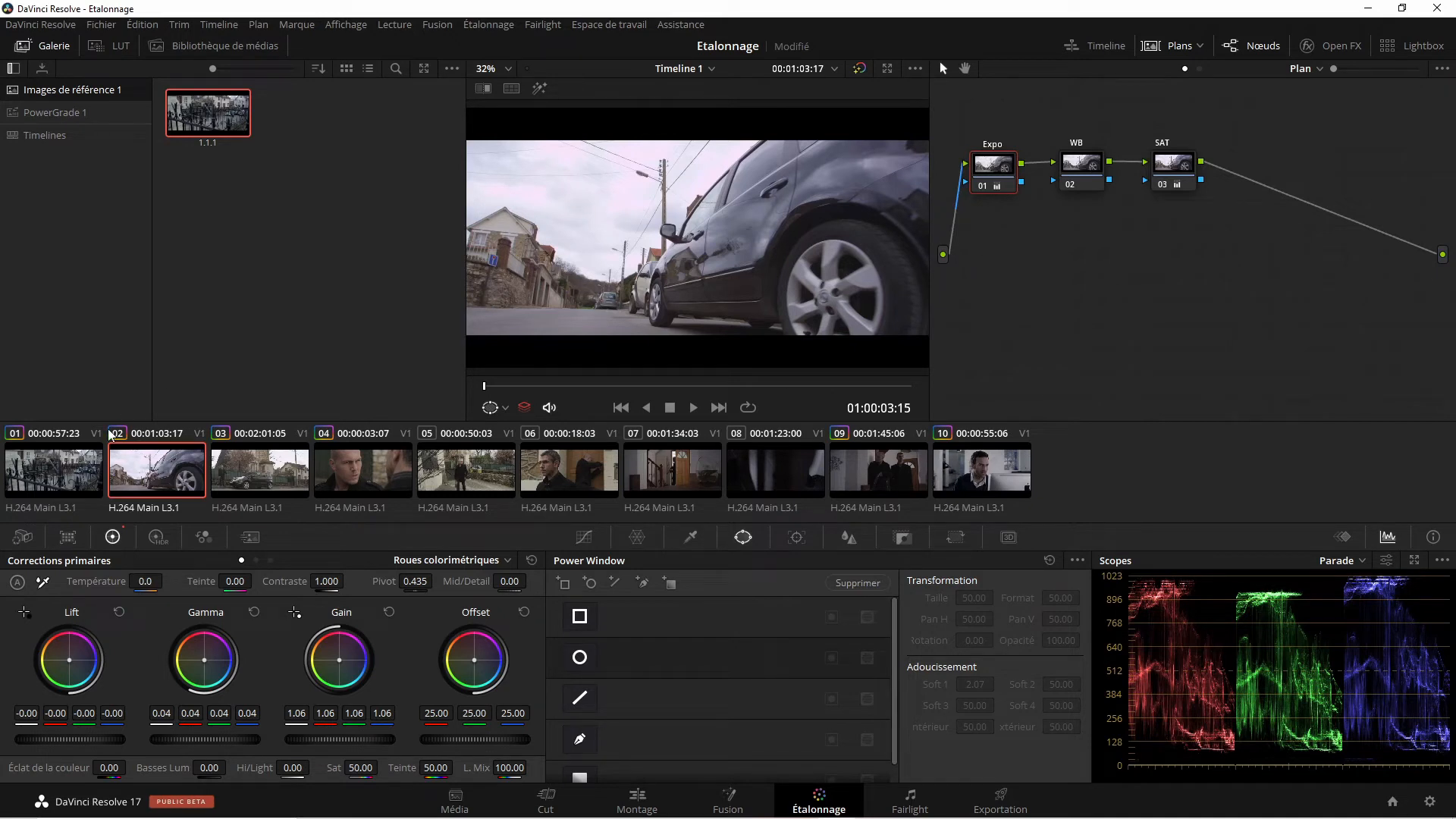
click(80, 460)
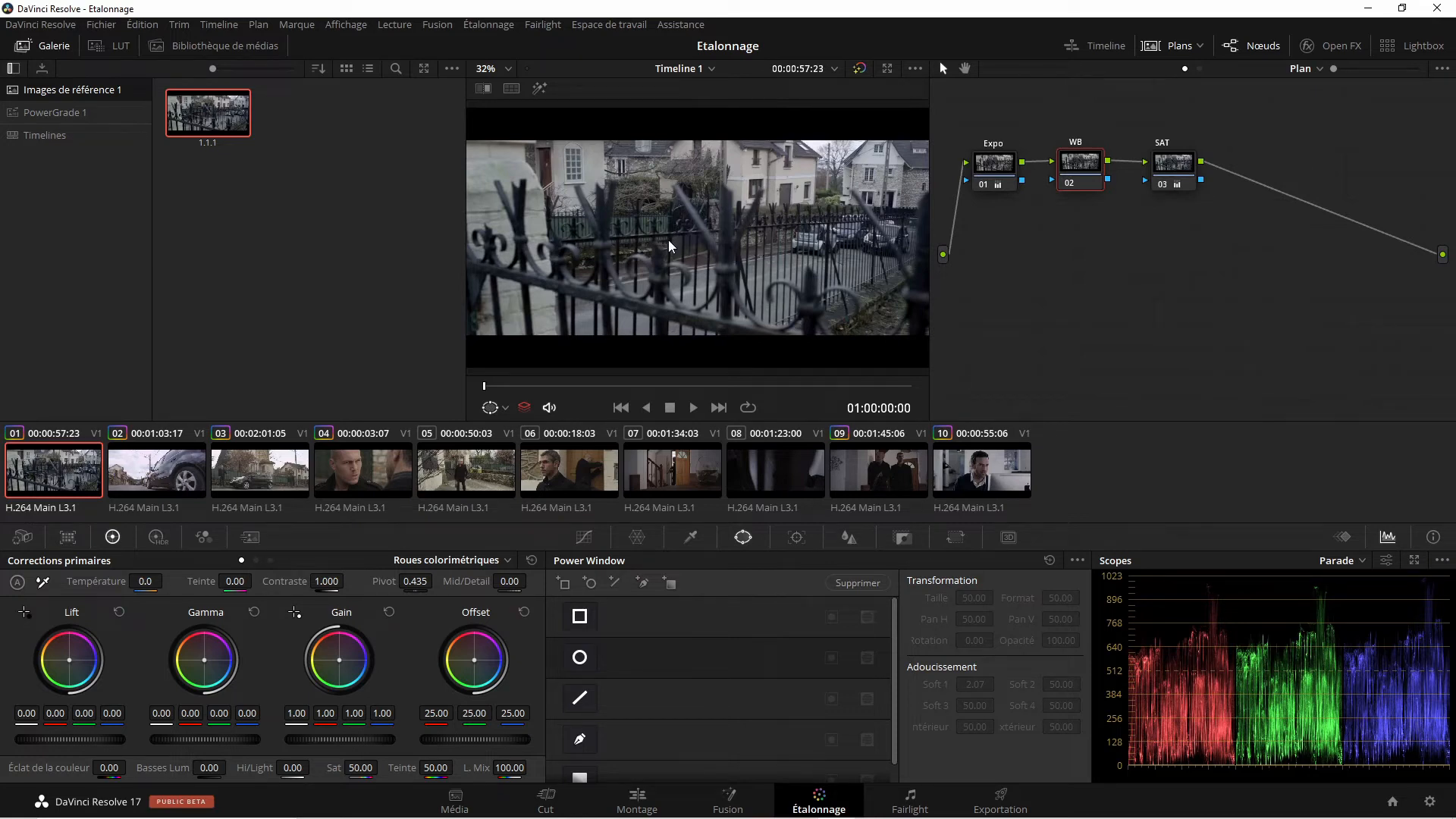
click(164, 476)
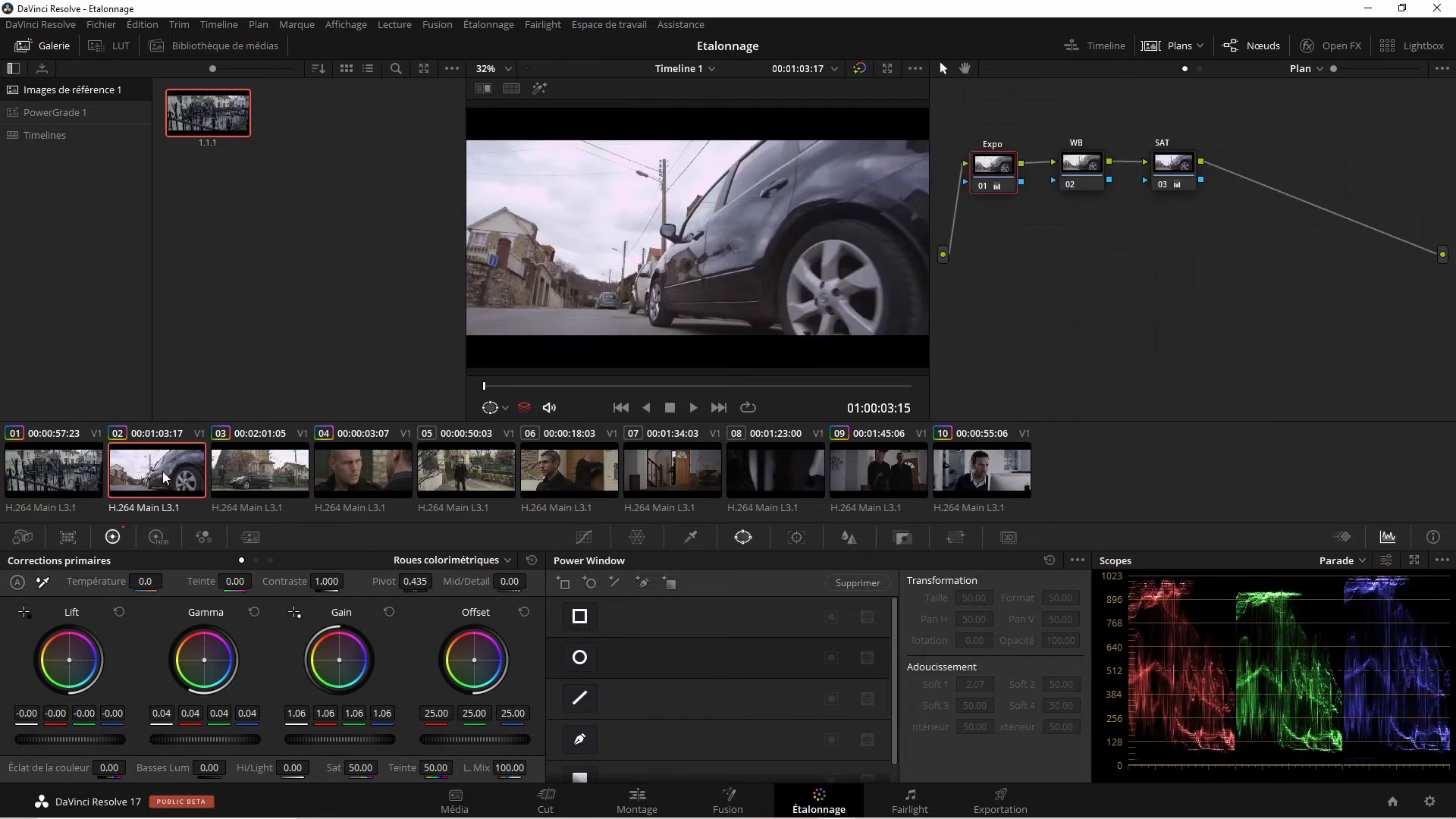
click(262, 469)
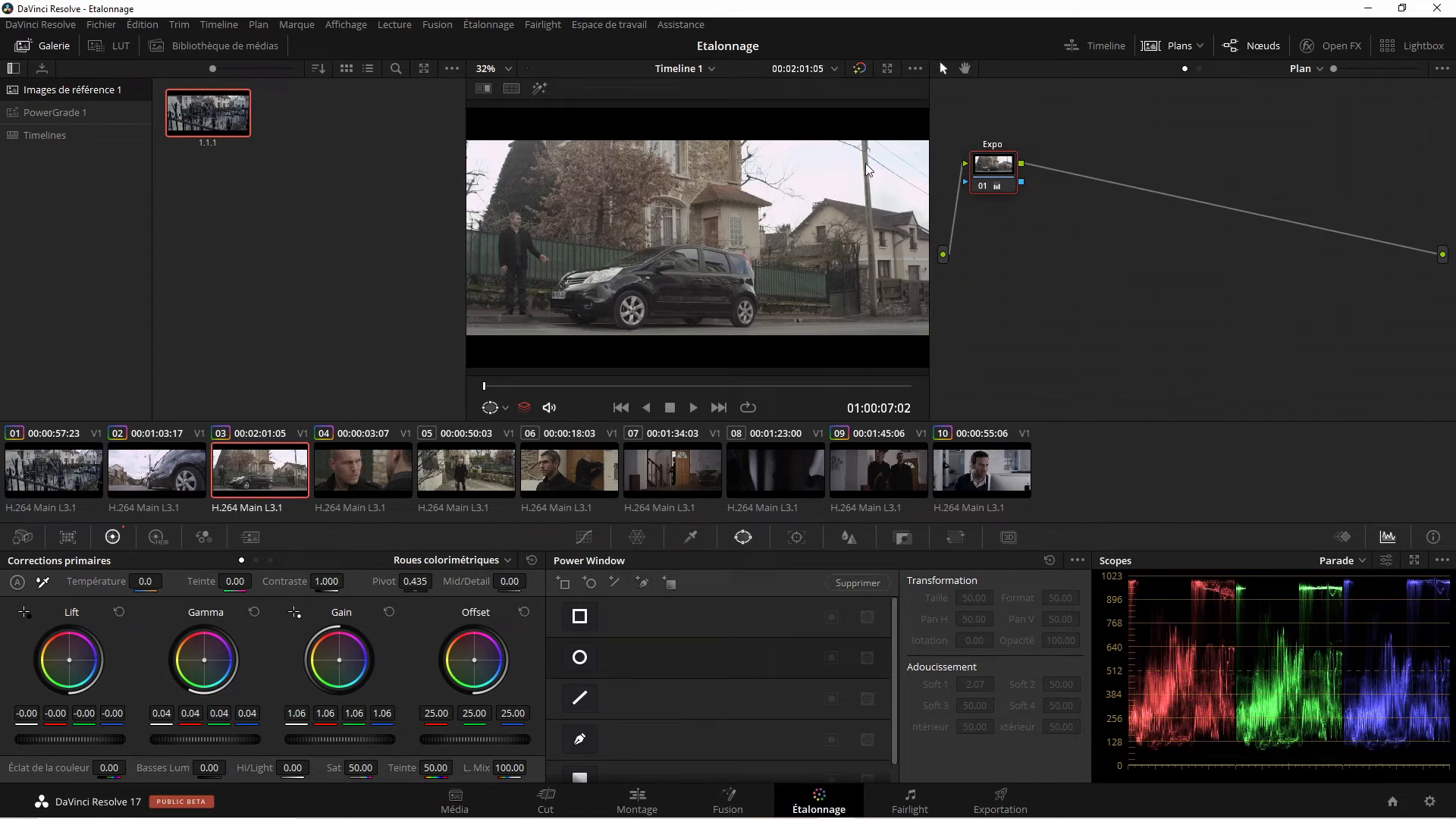
click(86, 474)
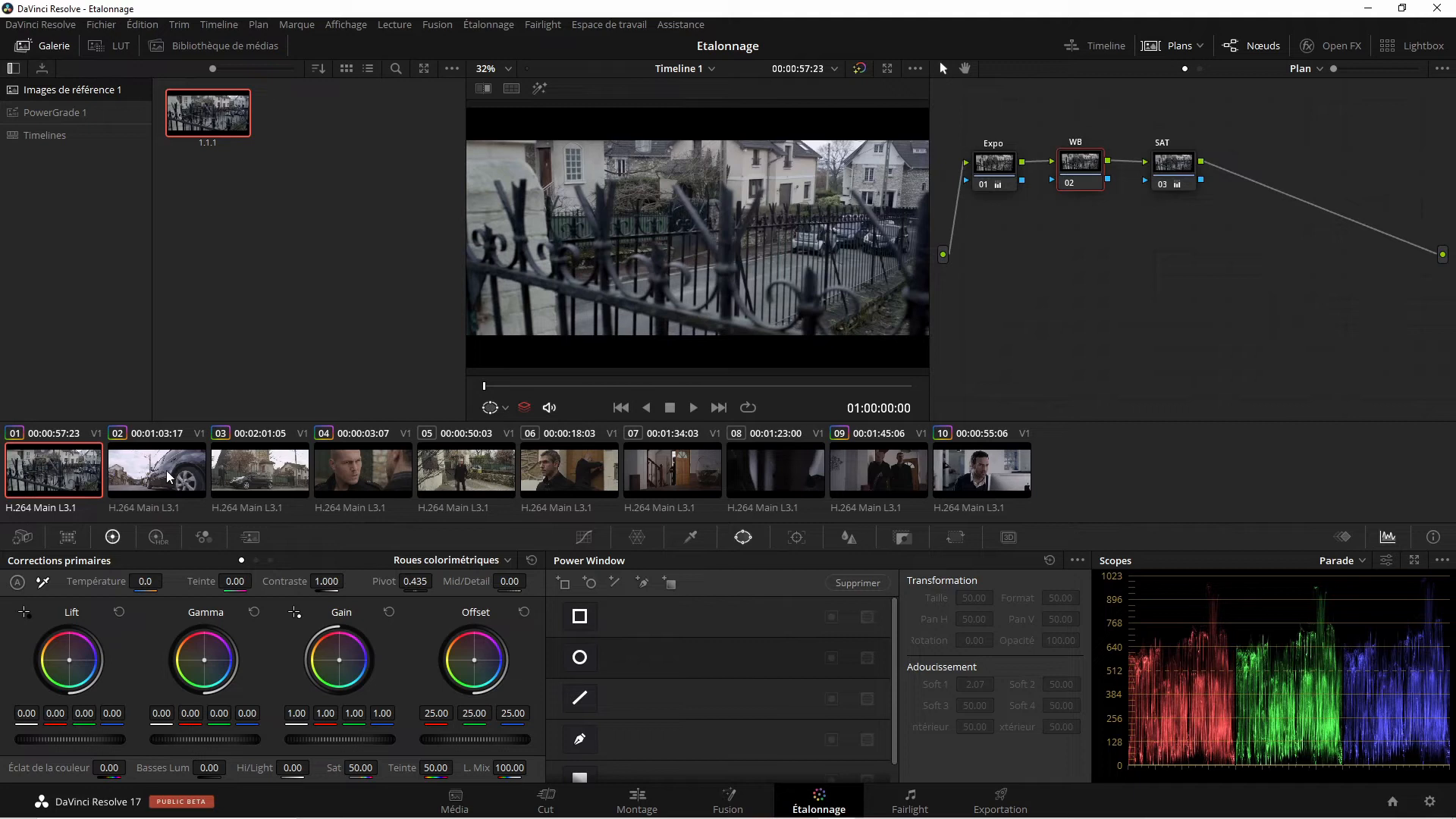
Apply the grade of gallery still 1.1.1 to clip 04 and compare it with clip 01
click(375, 470)
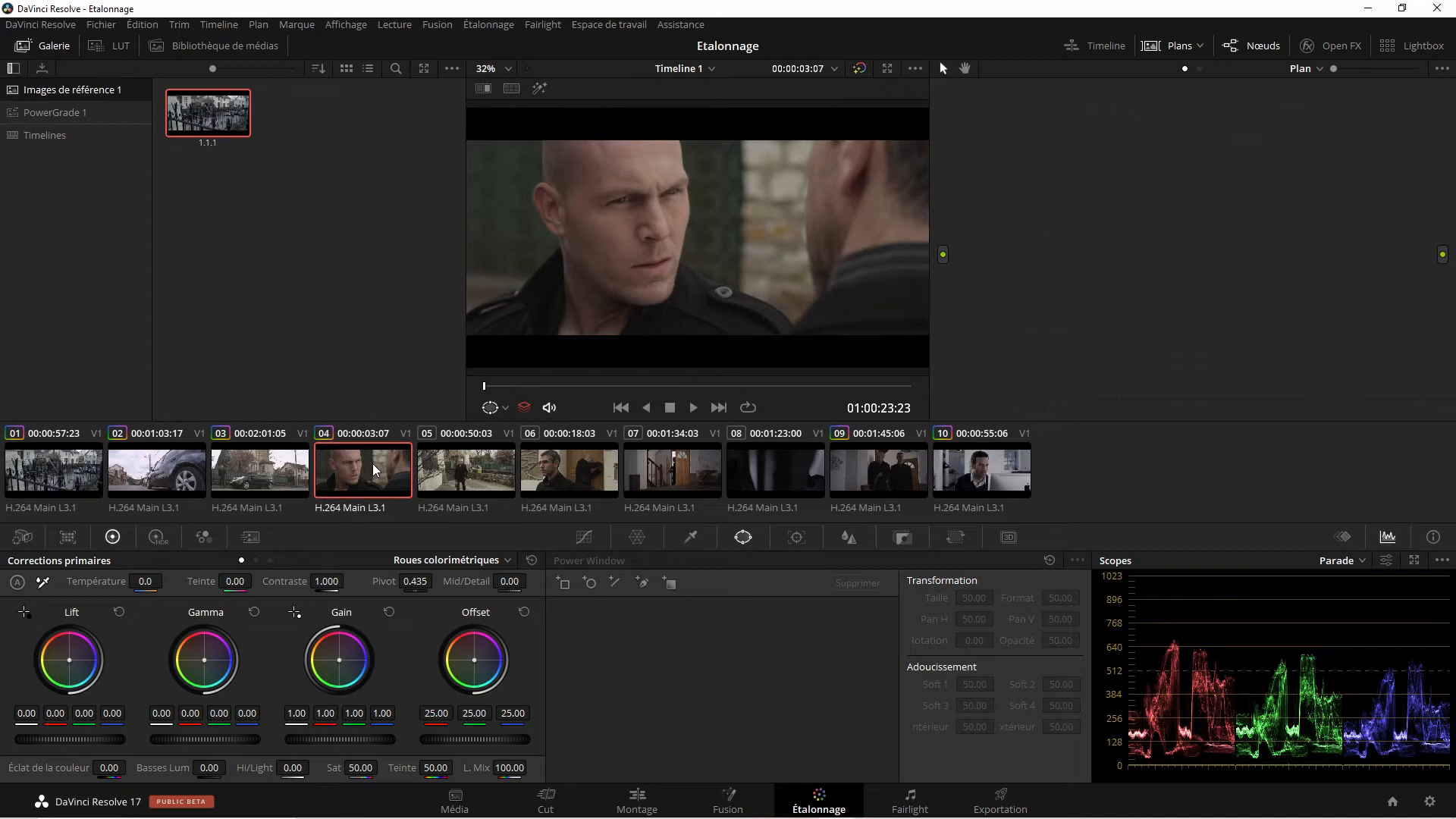
right_click(223, 114)
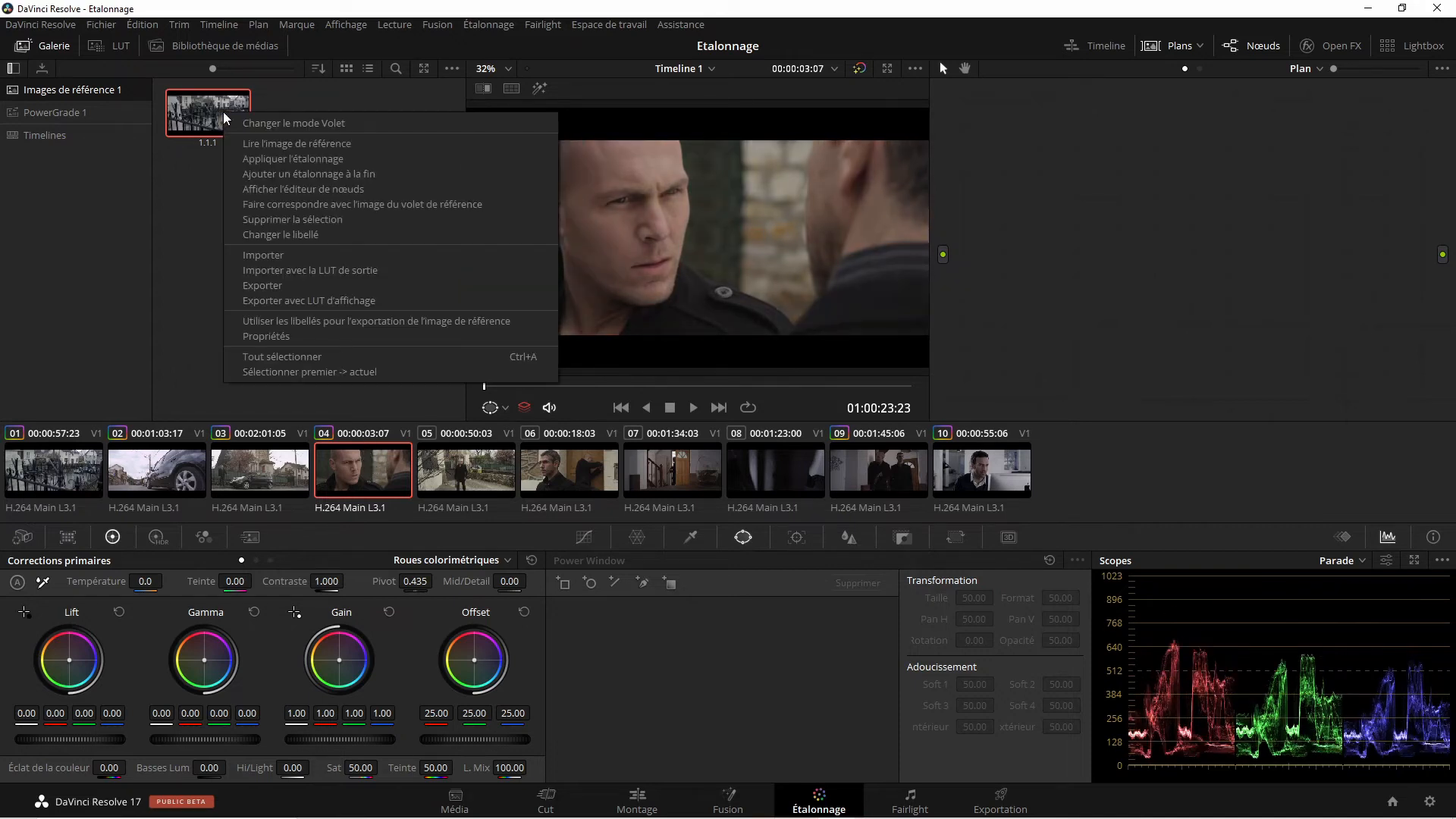
click(289, 157)
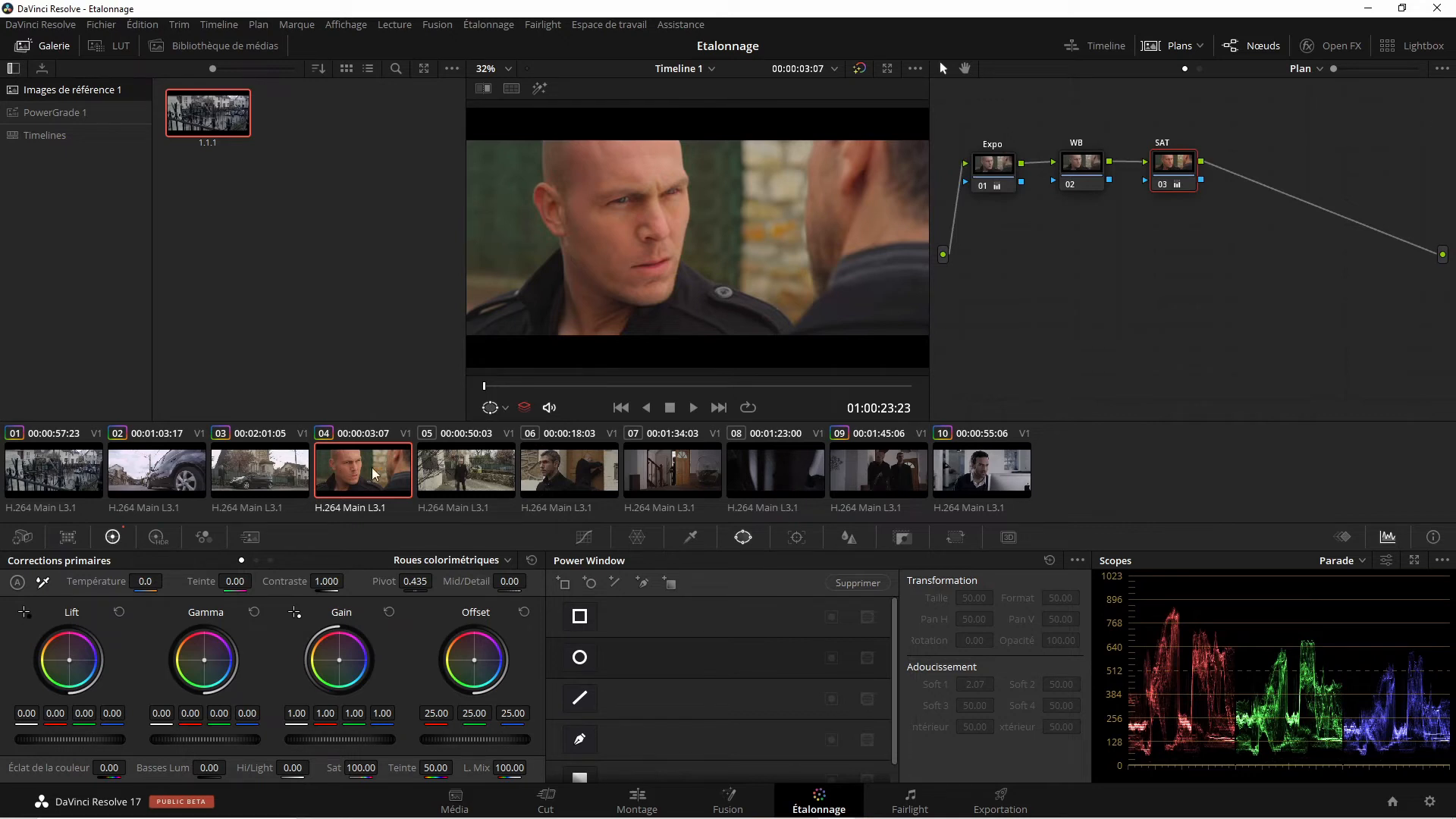
click(59, 476)
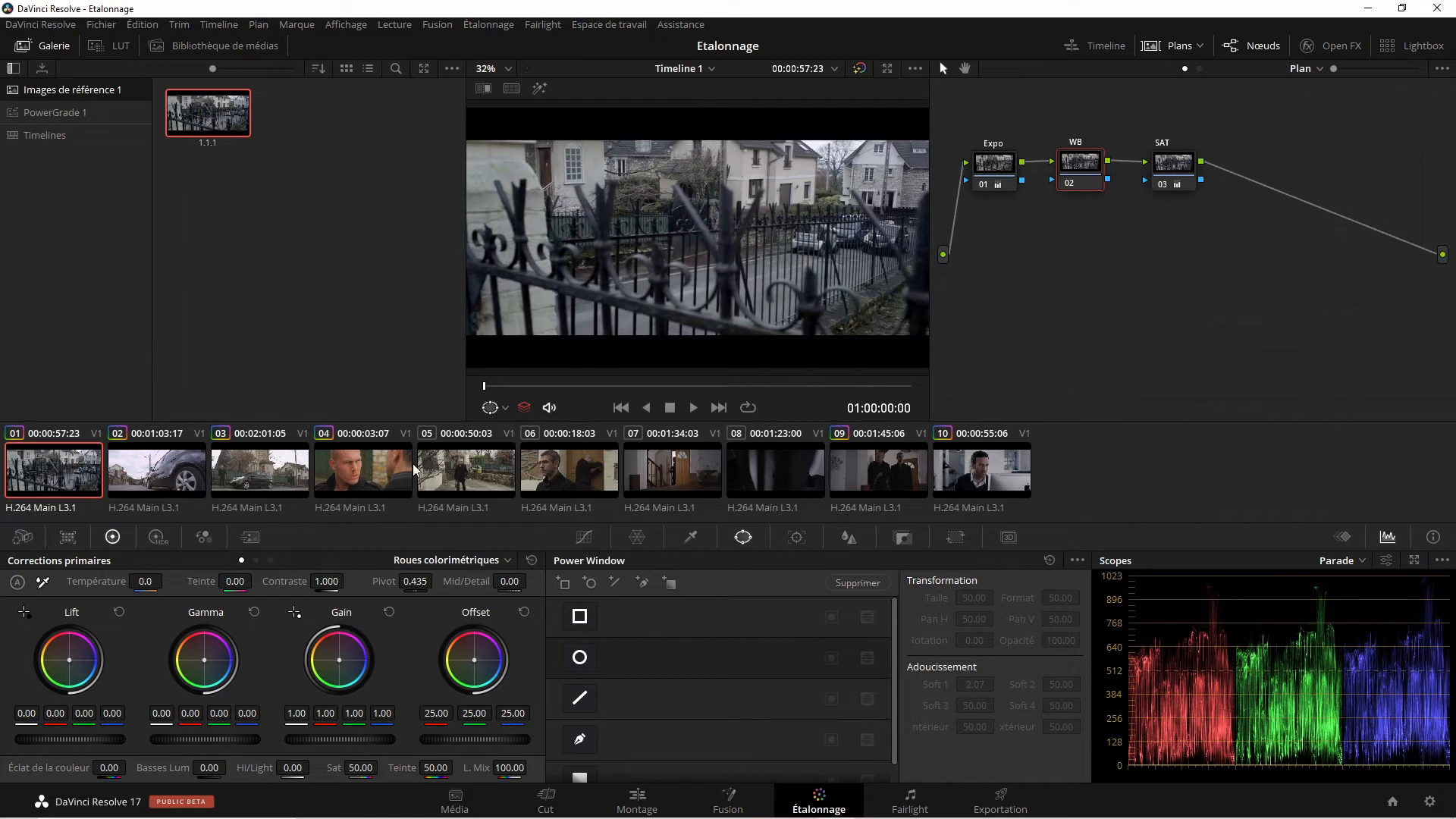
click(378, 470)
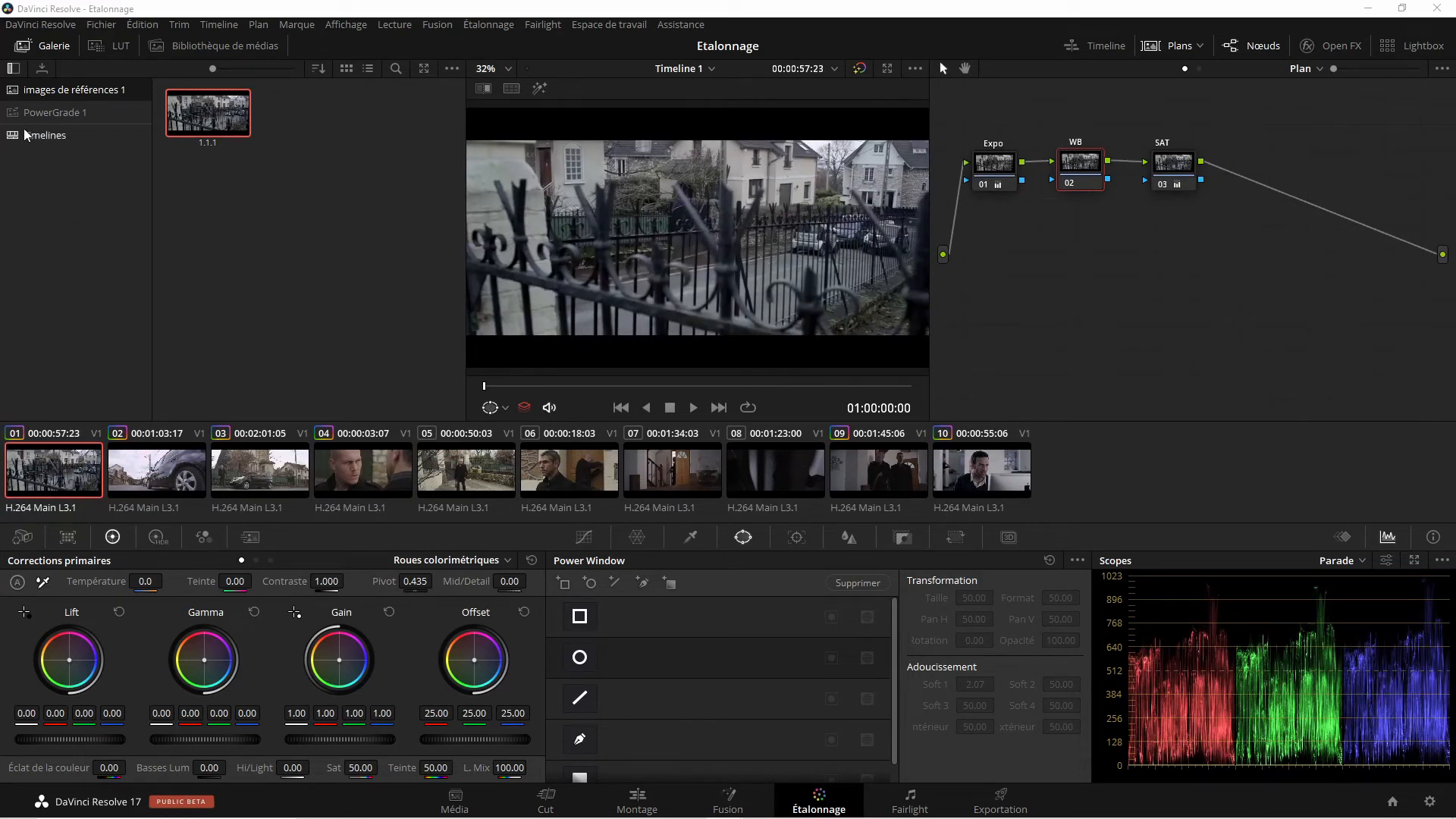
Hide and reshow the gallery's album list, and look at the options for adding or removing albums
click(13, 69)
click(13, 69)
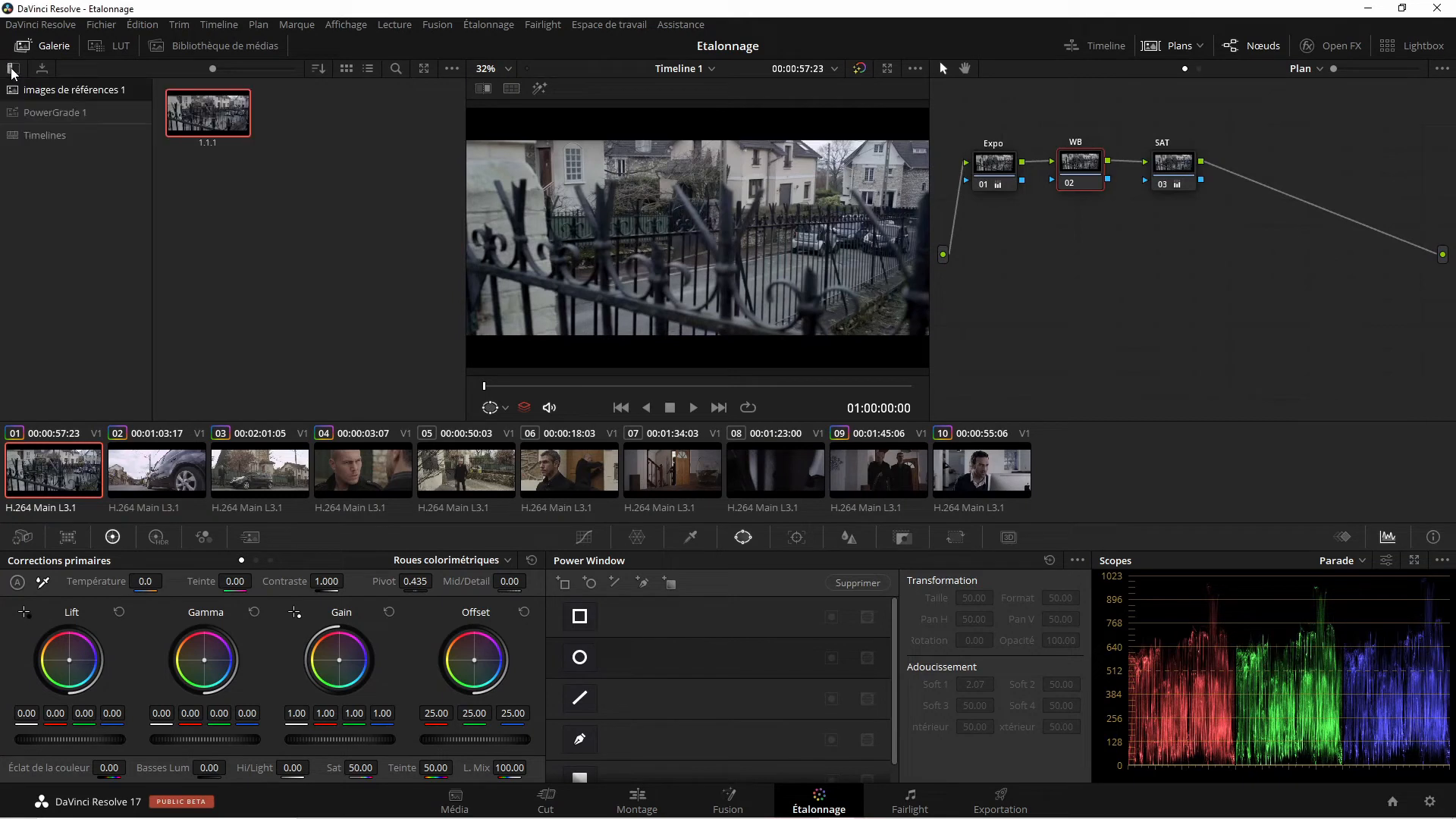
right_click(62, 229)
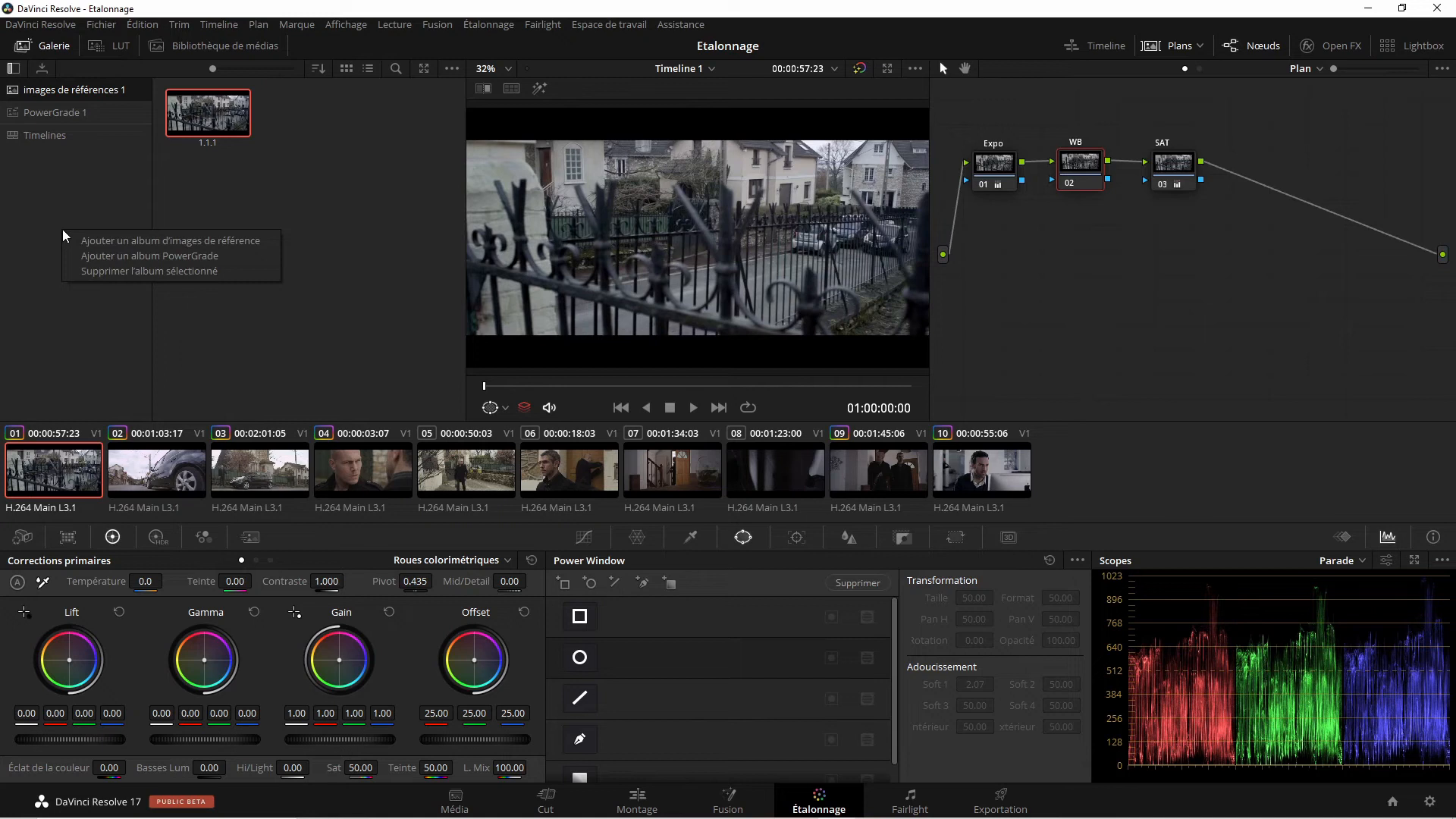
click(85, 184)
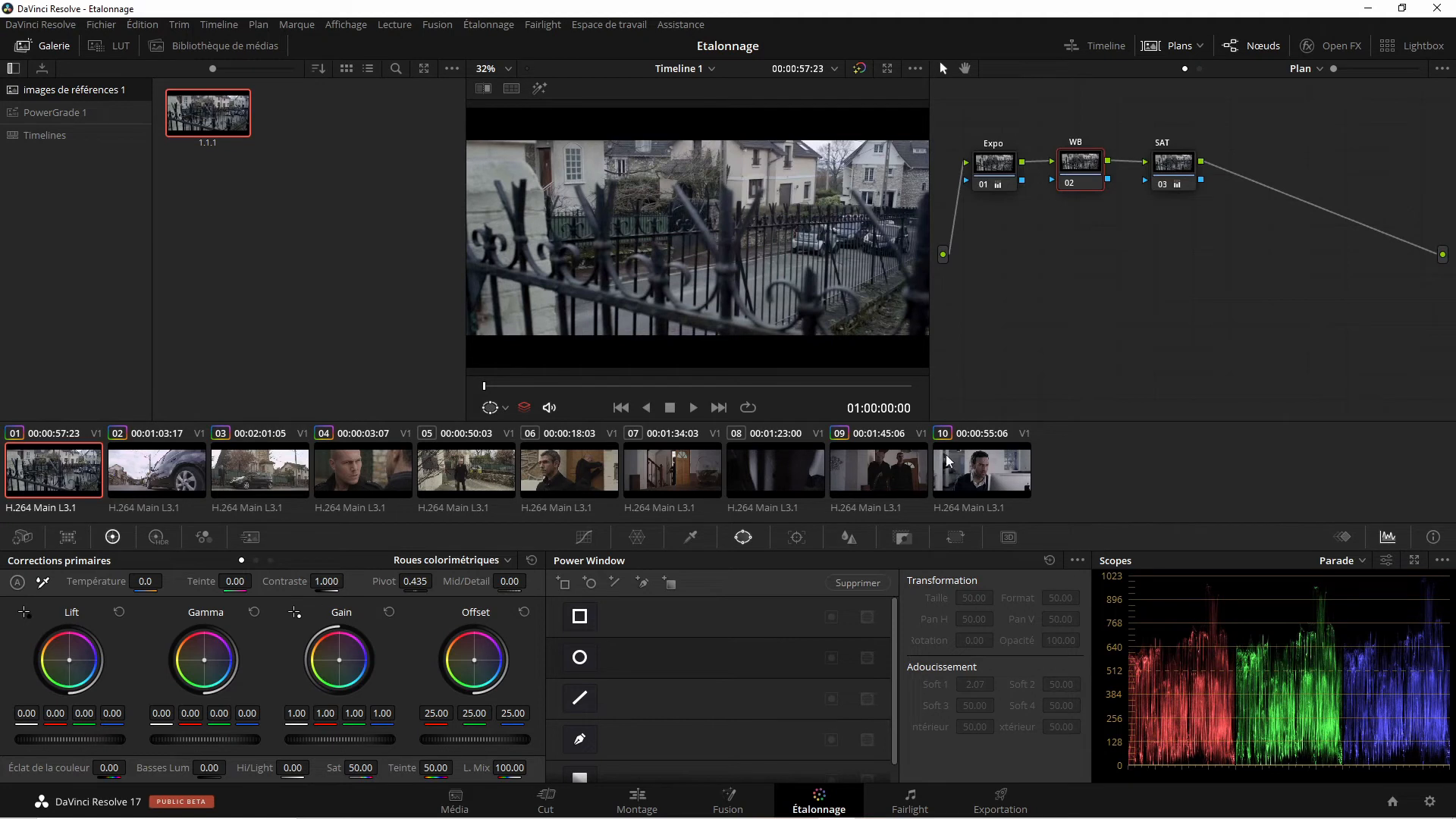
Grab a still of clip 02 and a still of clip 03 into the current gallery album
click(172, 475)
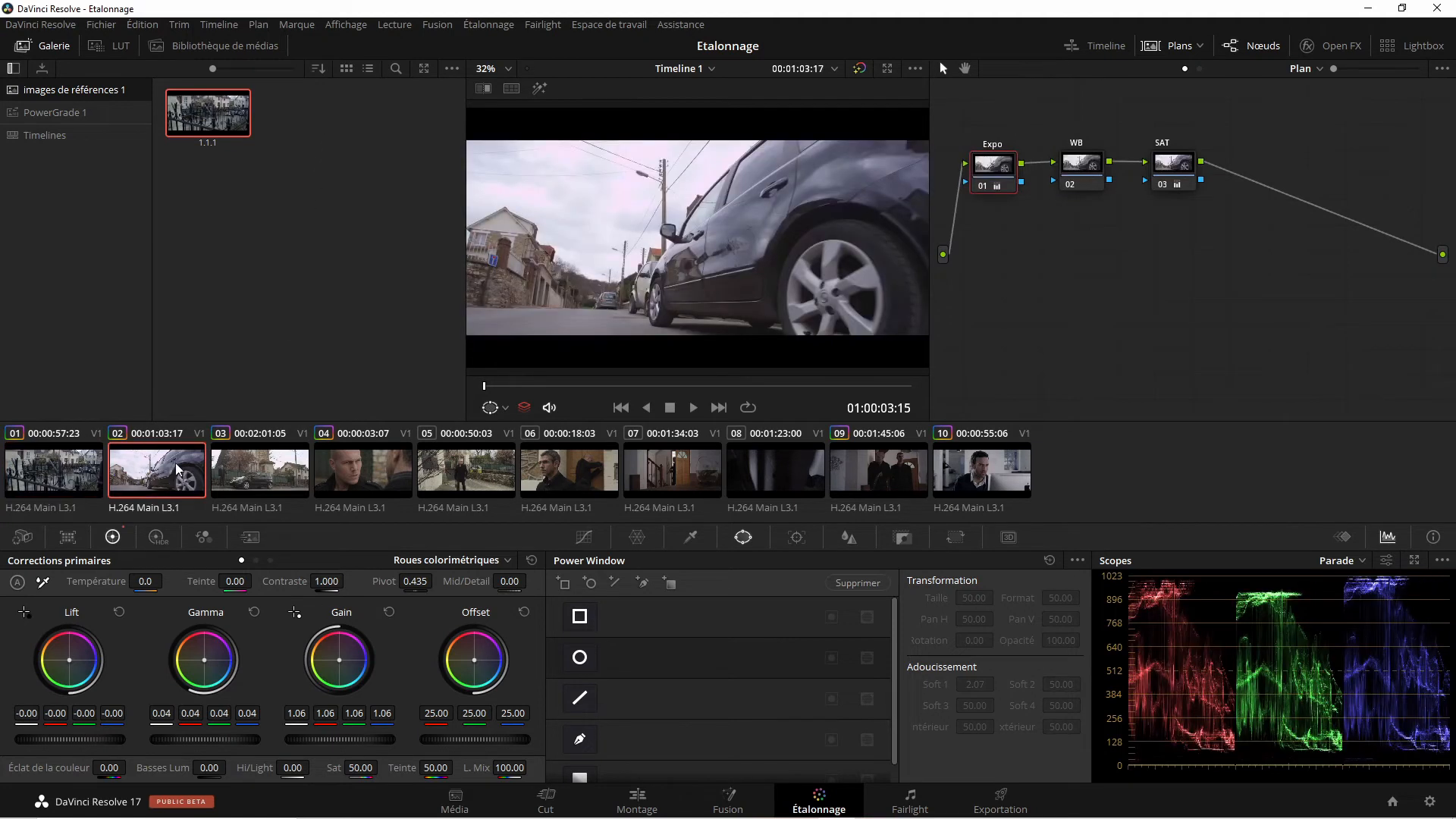
right_click(652, 226)
click(689, 239)
click(243, 483)
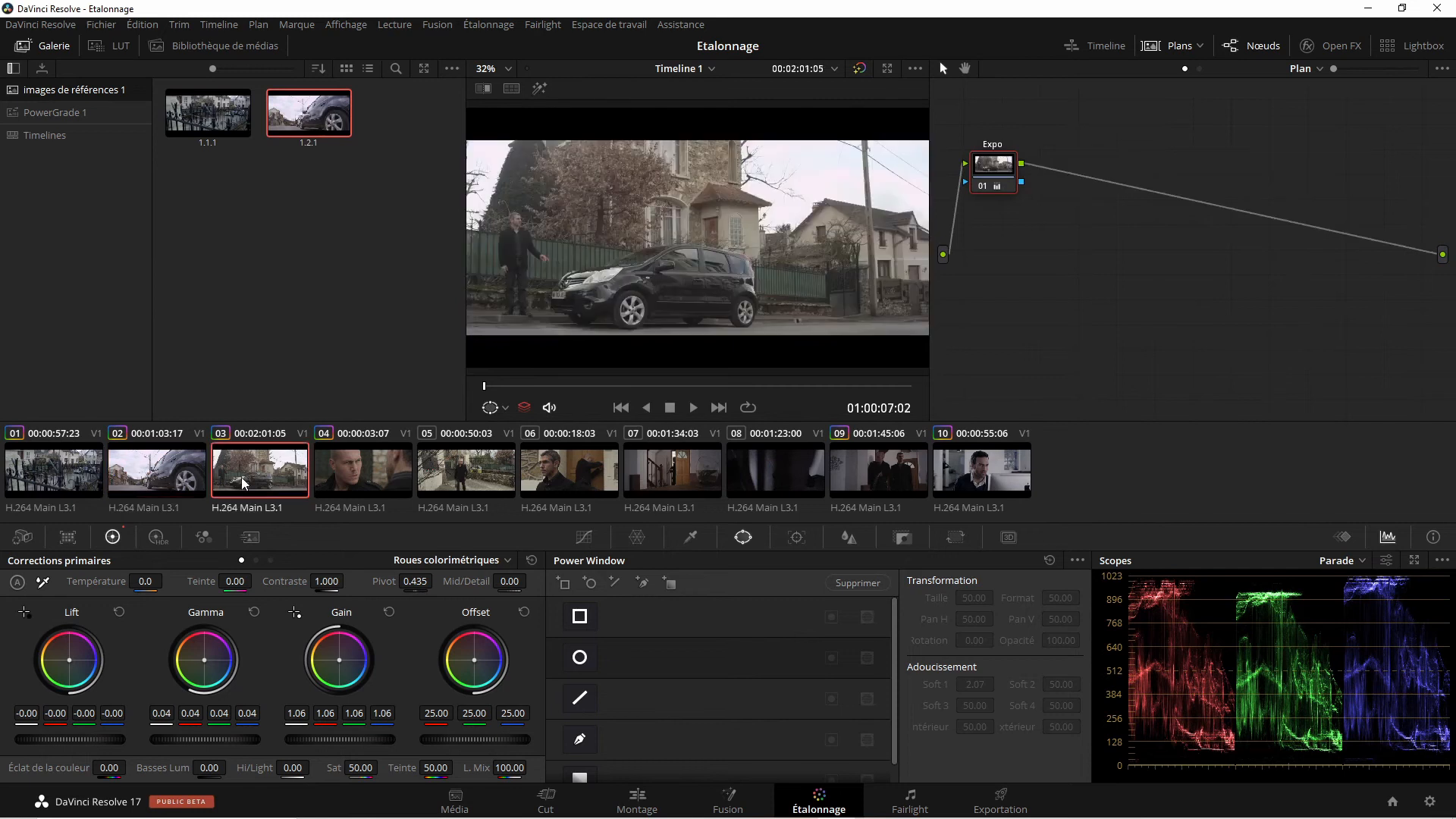
right_click(574, 238)
click(644, 252)
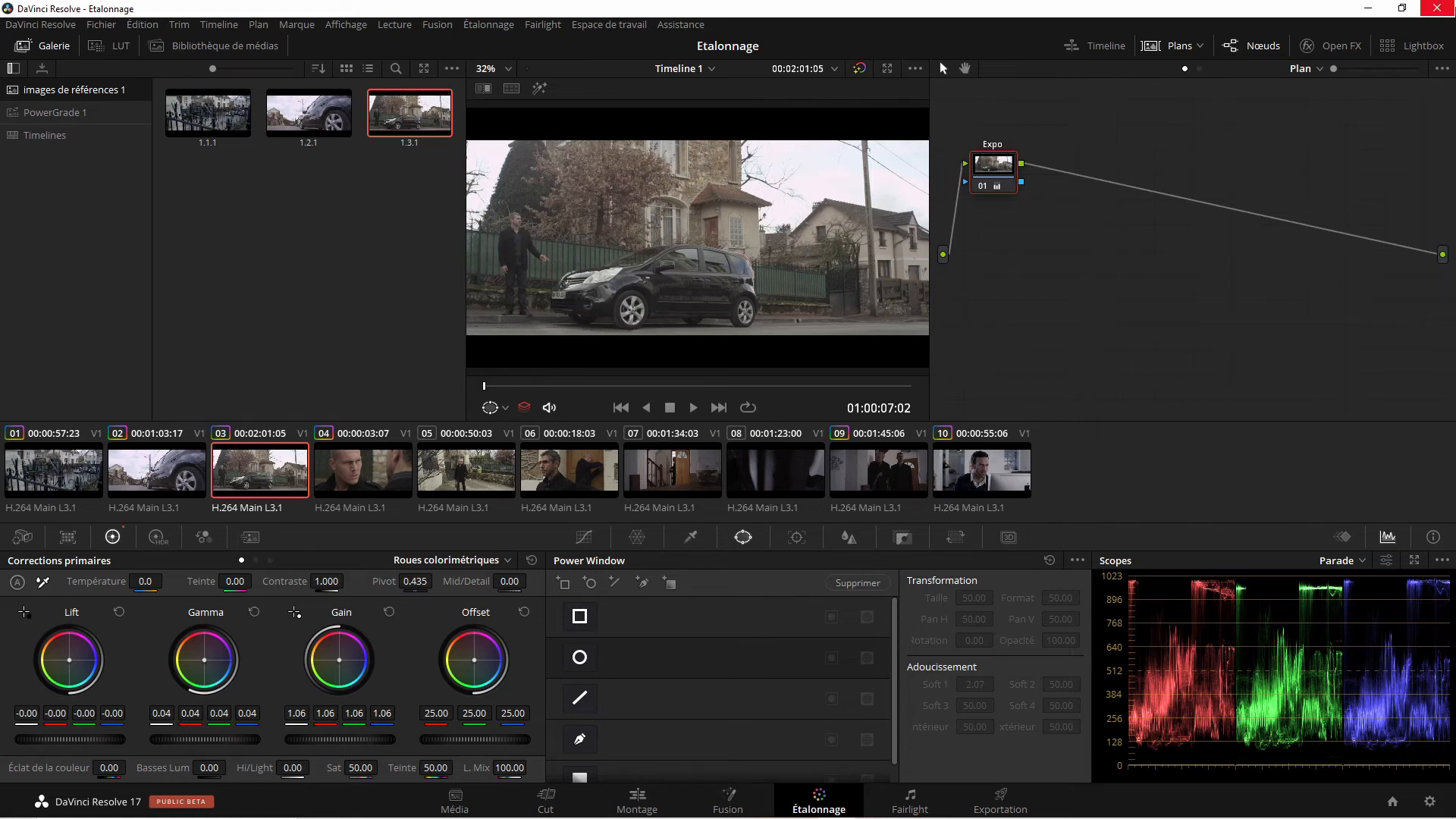
Rename the gallery album holding the three stills as "Correction 1ere"
double_click(58, 90)
key(BackSpace)
text(Correction 1ere)
click(65, 240)
Add a second still album to the gallery and name it "Correction 2e"
right_click(59, 226)
click(138, 236)
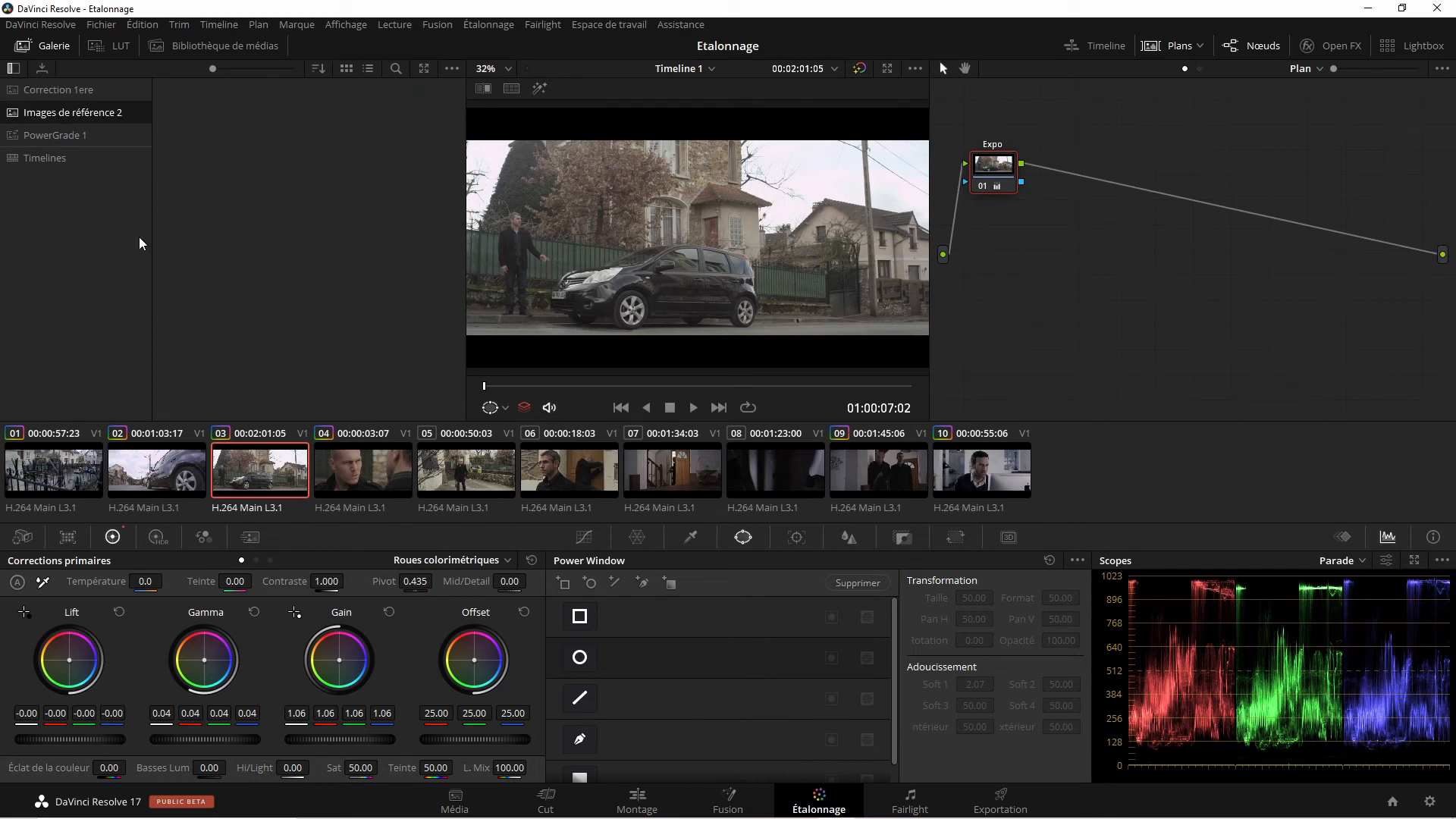
double_click(85, 113)
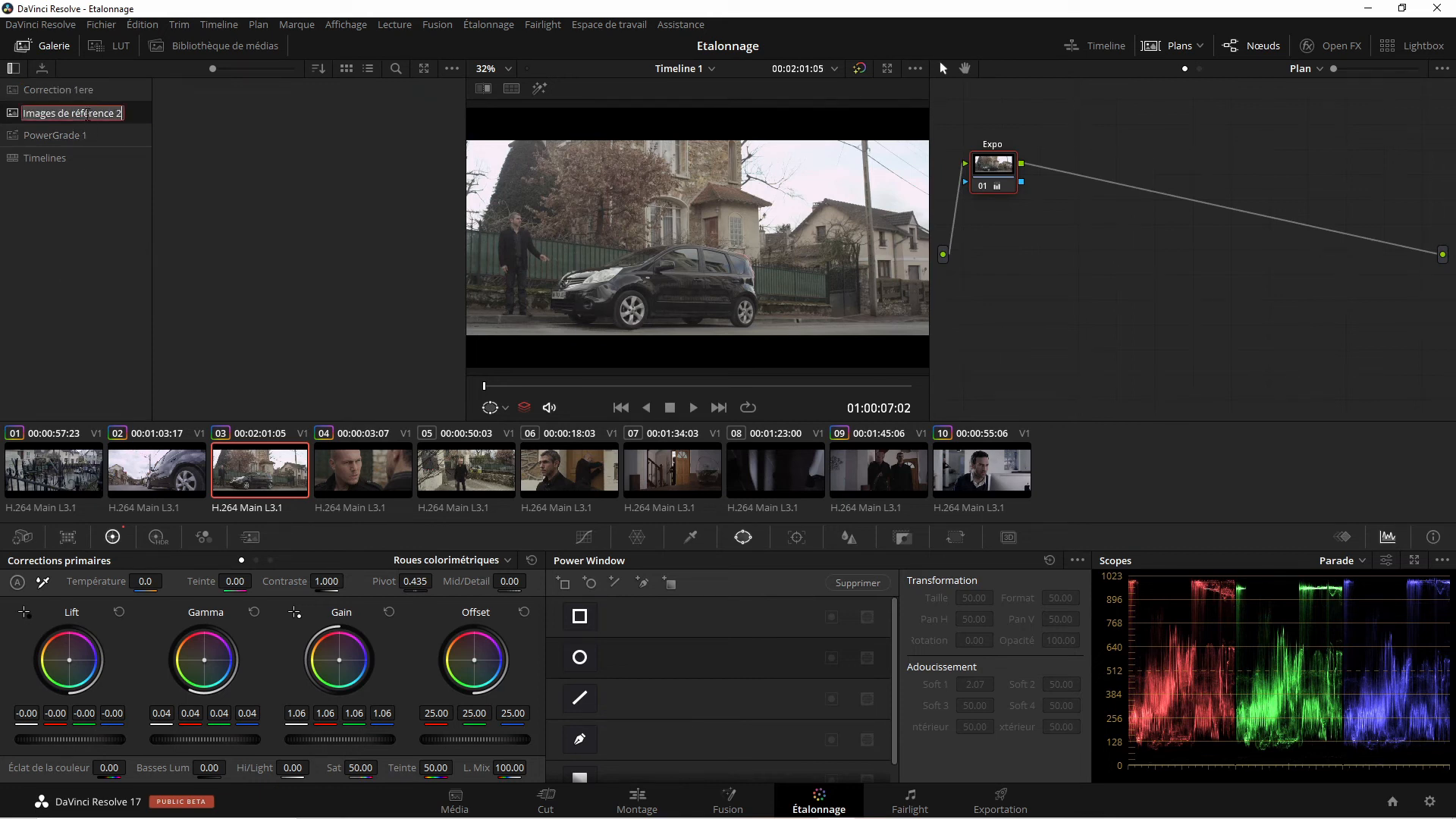
text(orrection)
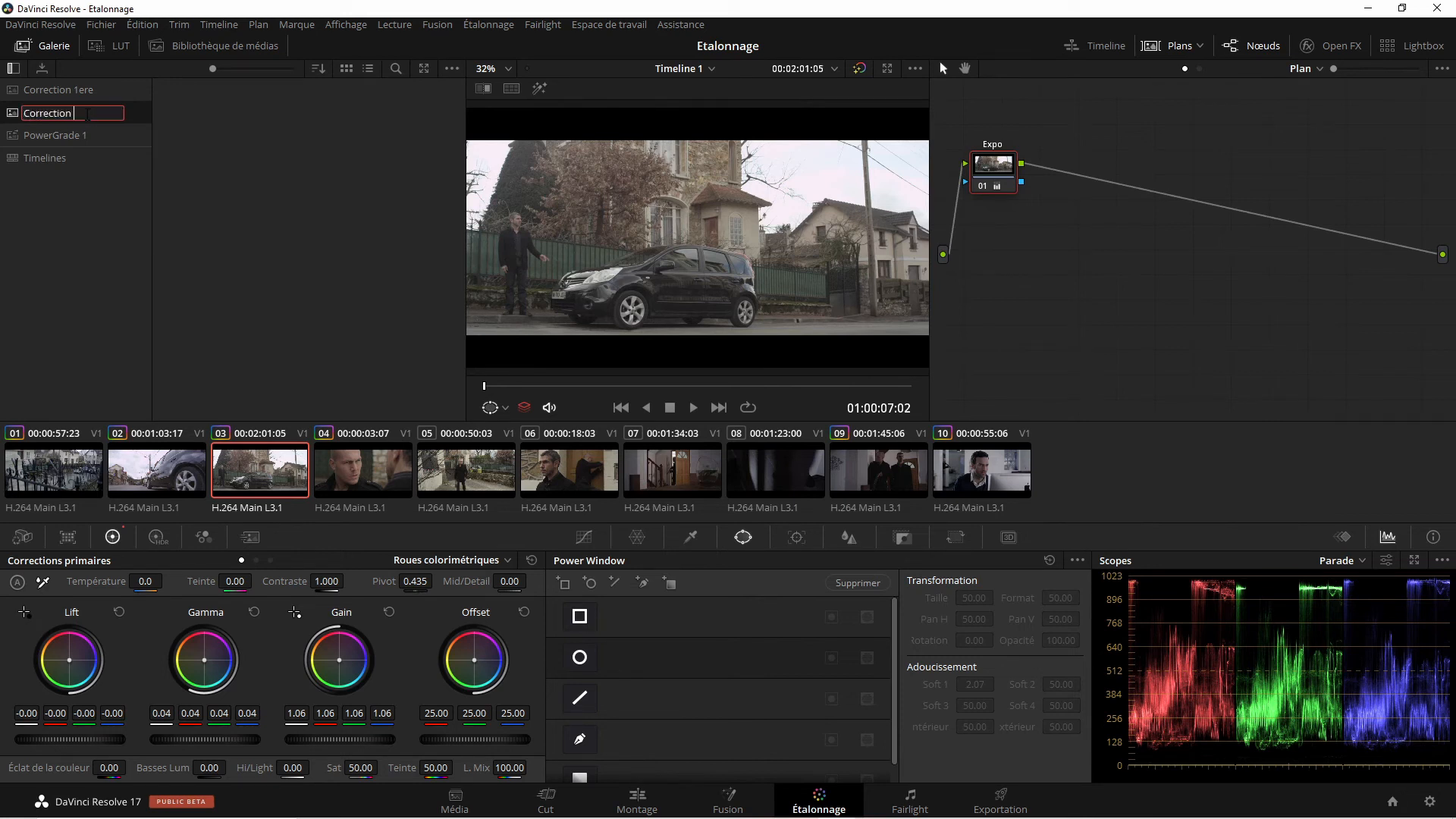
text( 2e)
key(Return)
Look through the contents of the Correction 1ere, Correction 2e and PowerGrade 1 albums
click(93, 89)
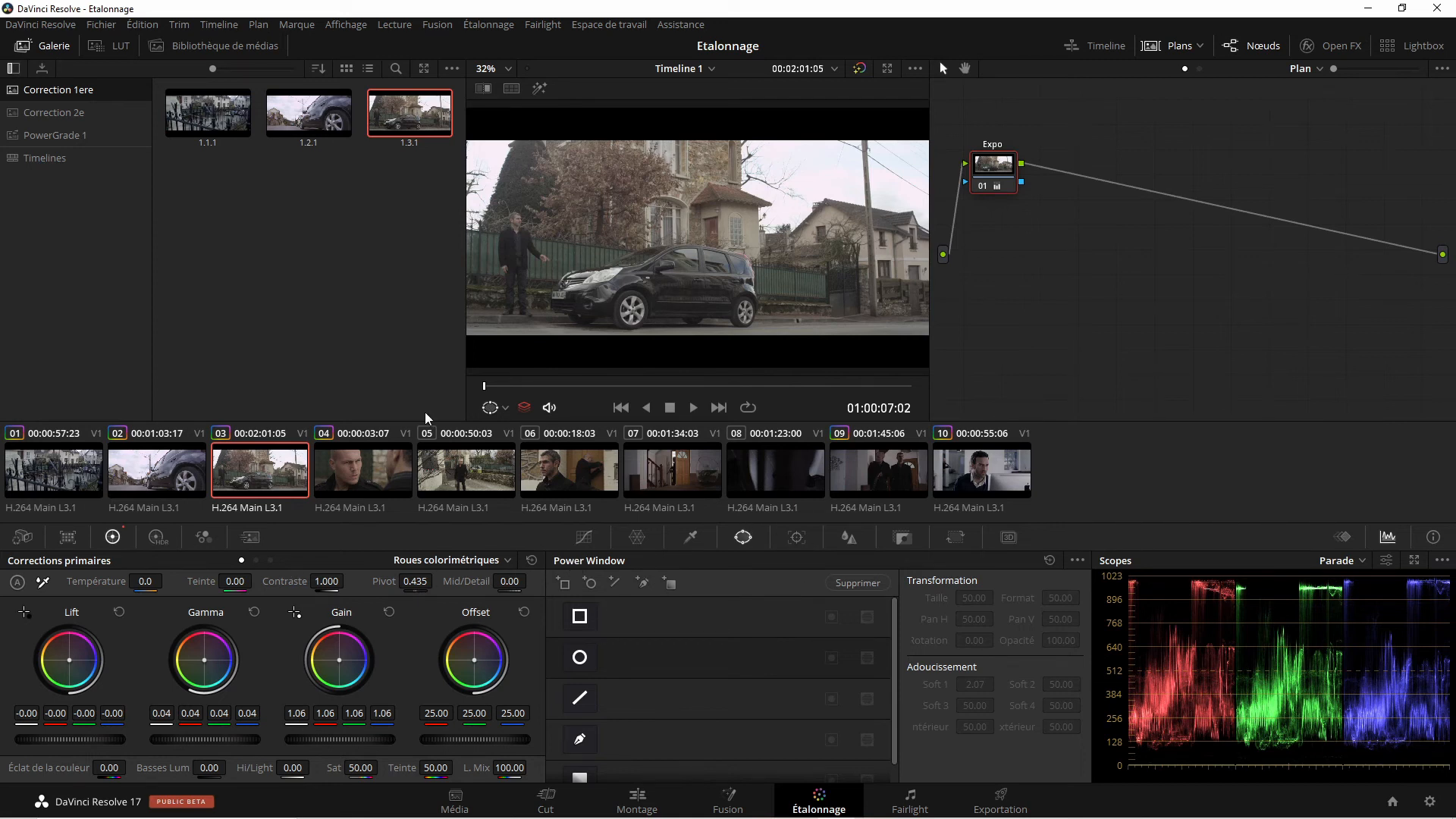
click(83, 116)
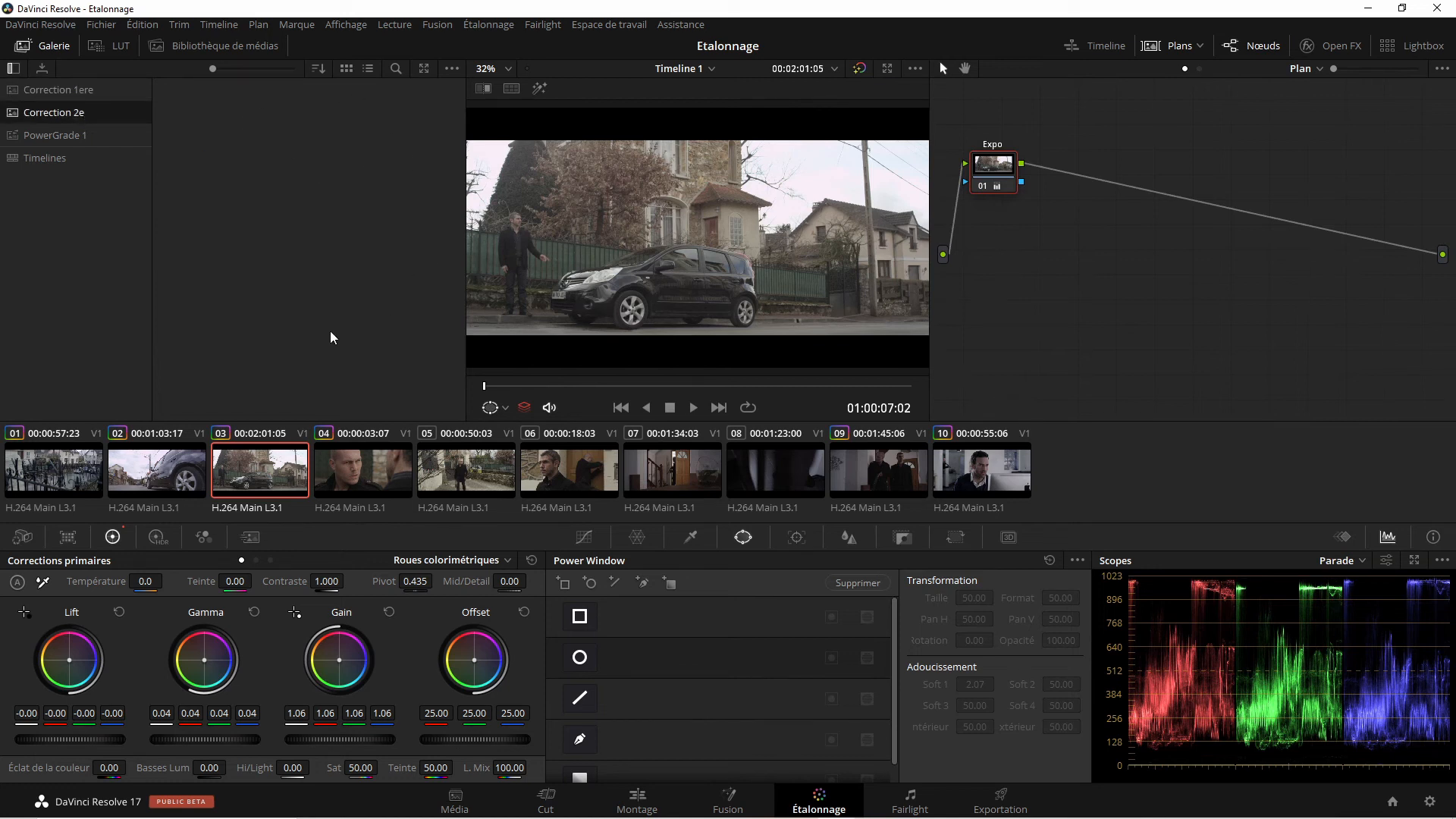
click(86, 91)
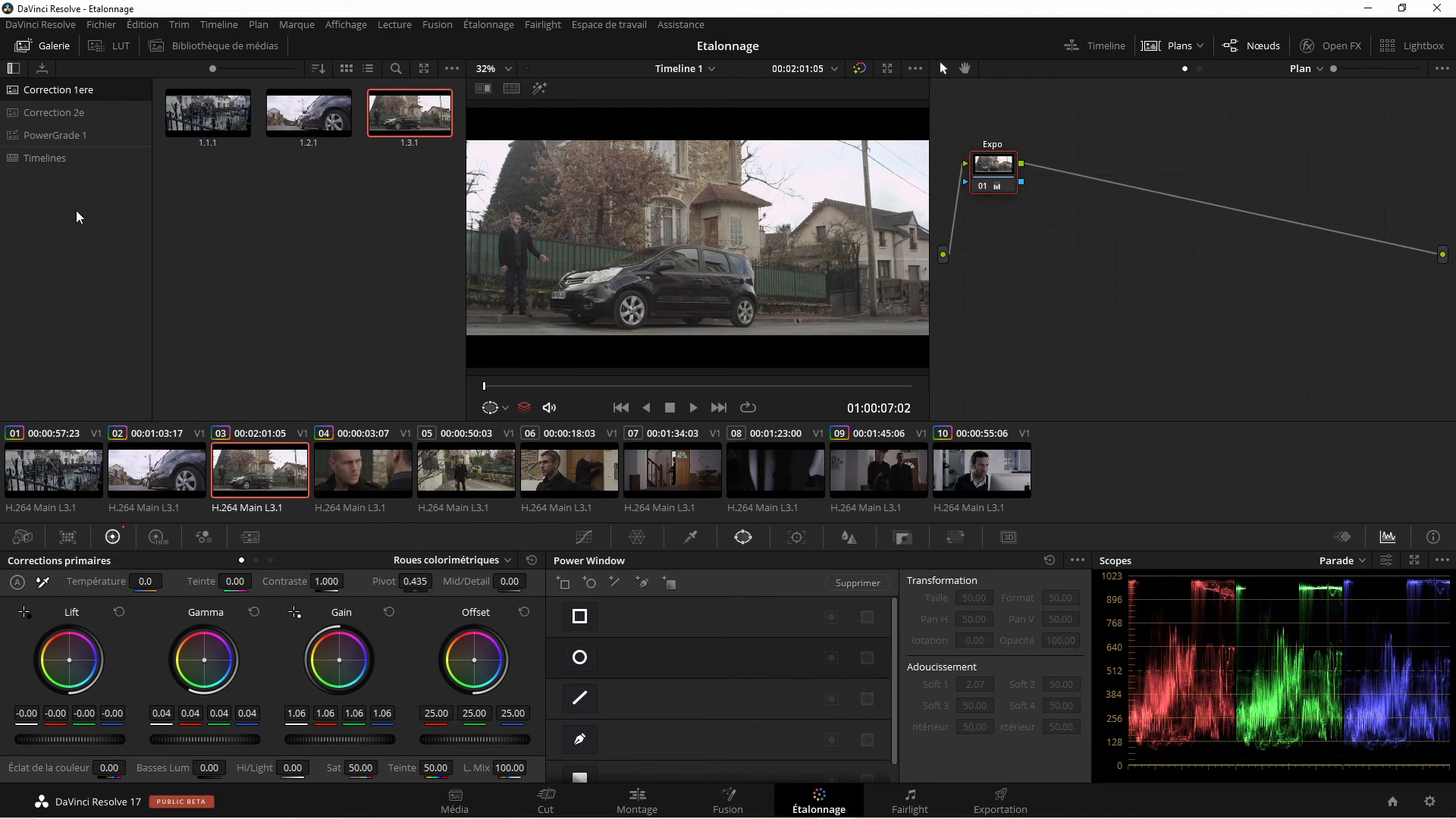
click(56, 135)
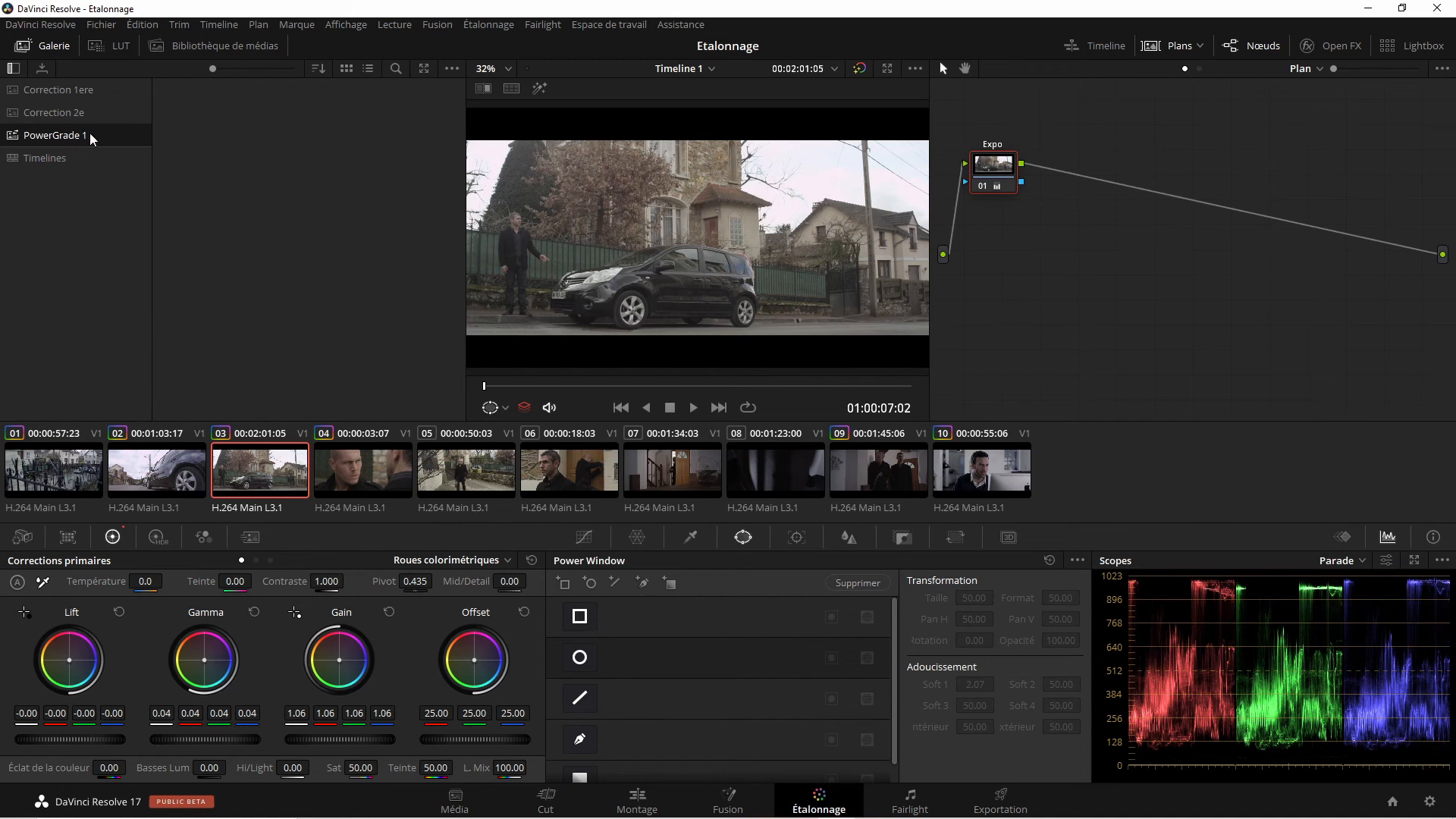
click(94, 90)
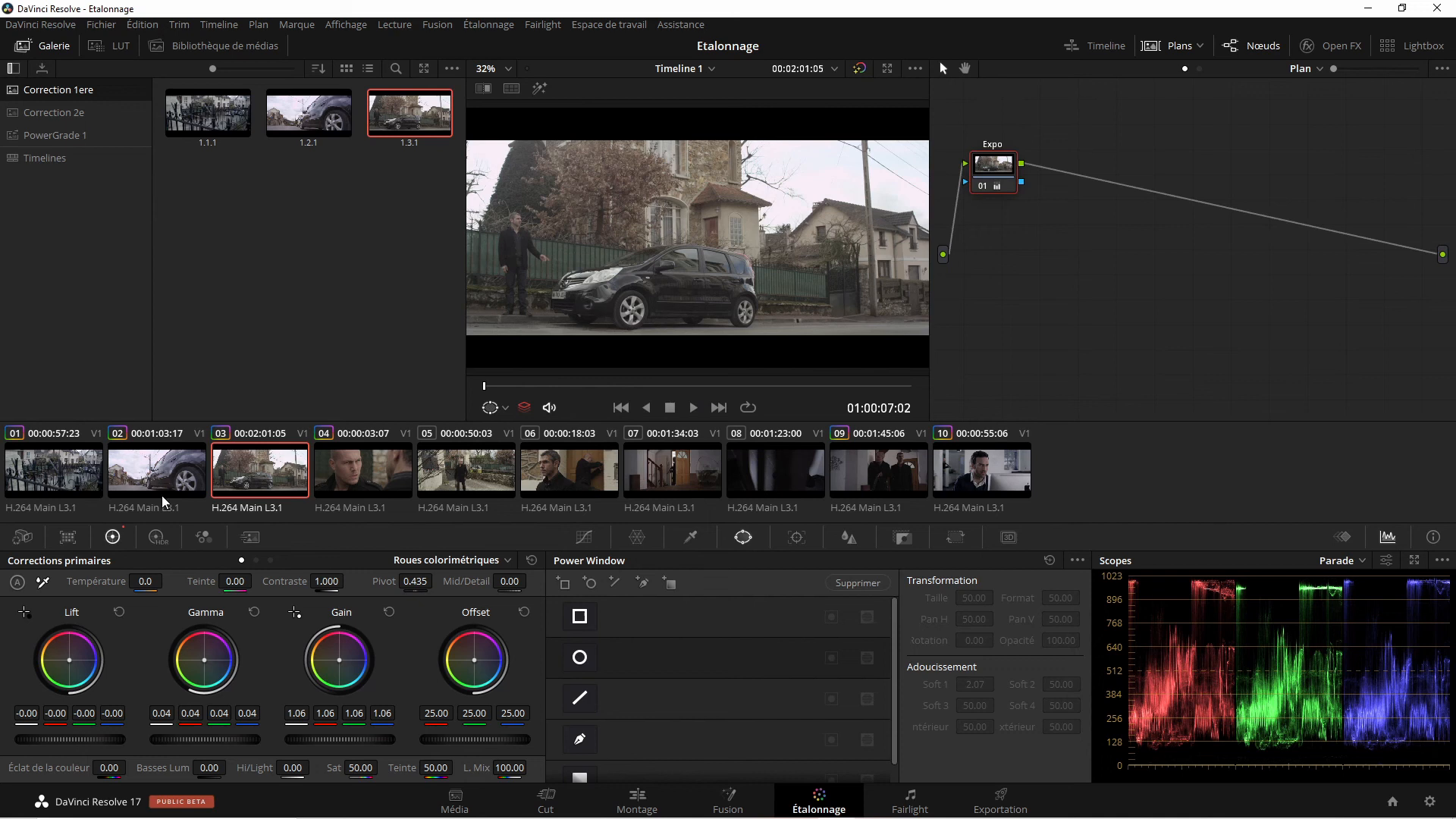
Move clip 01's still 1.1.1 from Correction 1ere into the PowerGrade 1 album and open that album
click(205, 113)
click(64, 466)
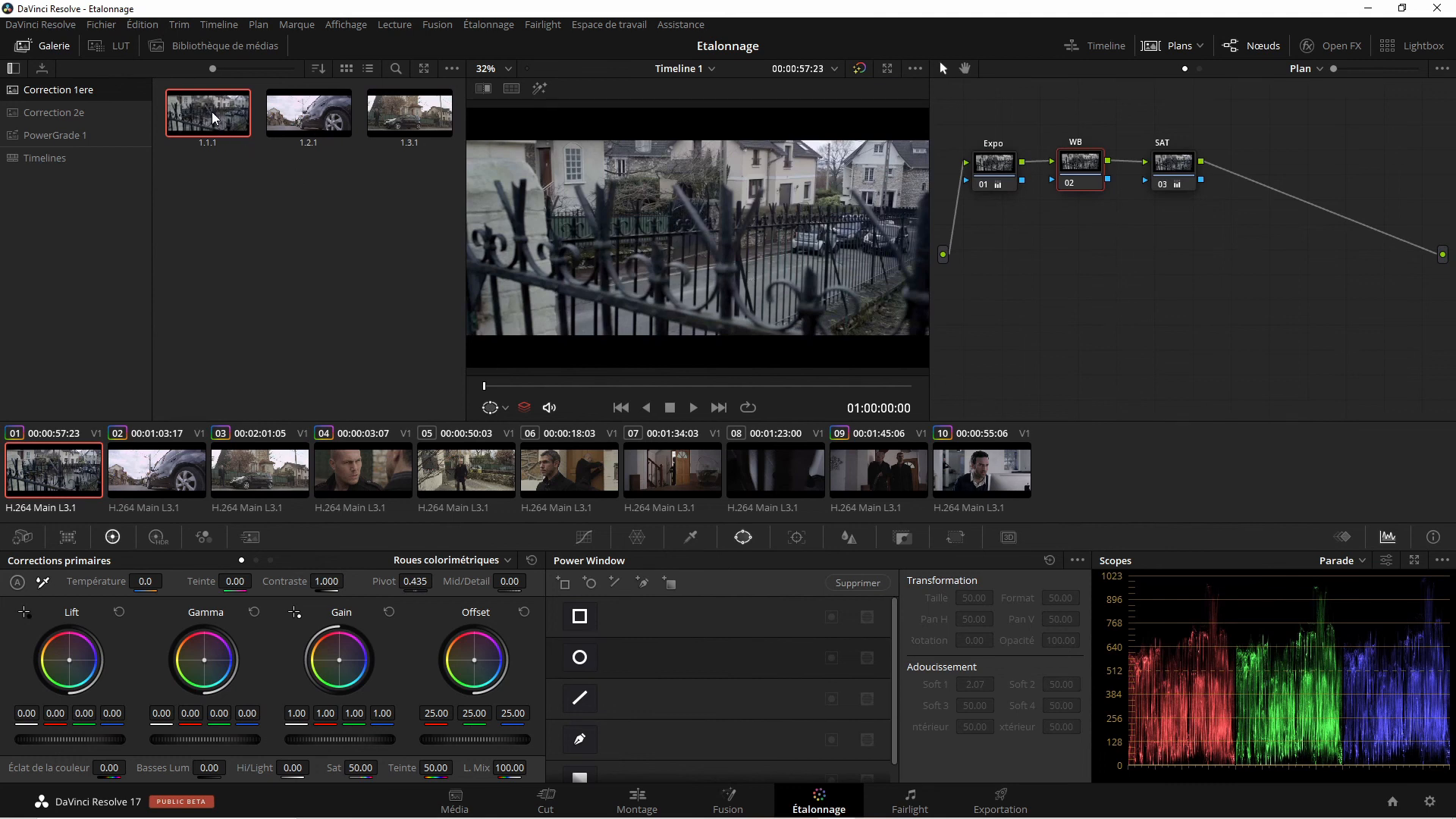
drag(211, 107, 102, 138)
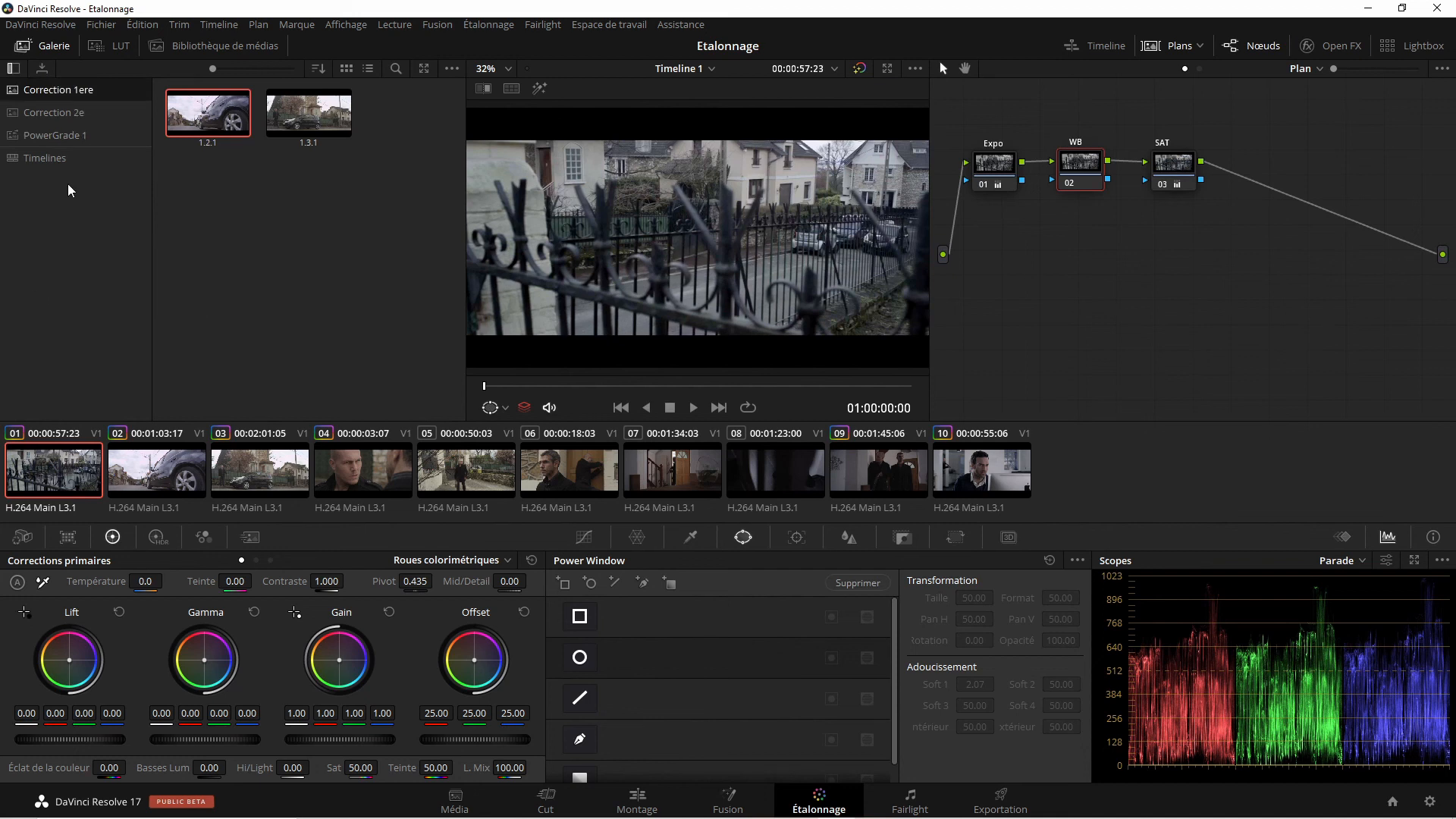
click(69, 136)
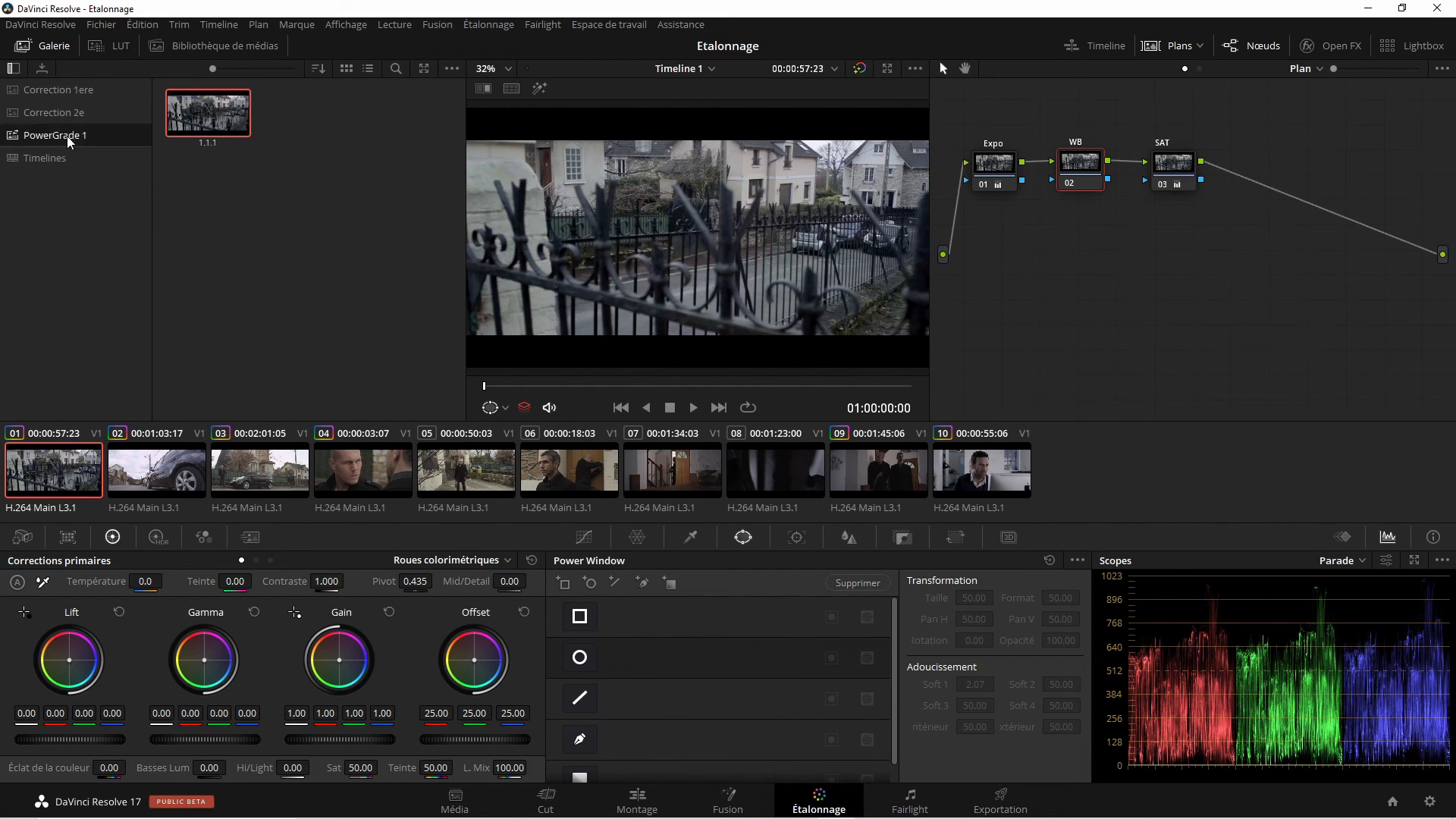
click(279, 248)
Open the La chasse project and apply the grade of still 1.1.1 from its PowerGrade 1 album to clip 06
click(1392, 801)
double_click(627, 239)
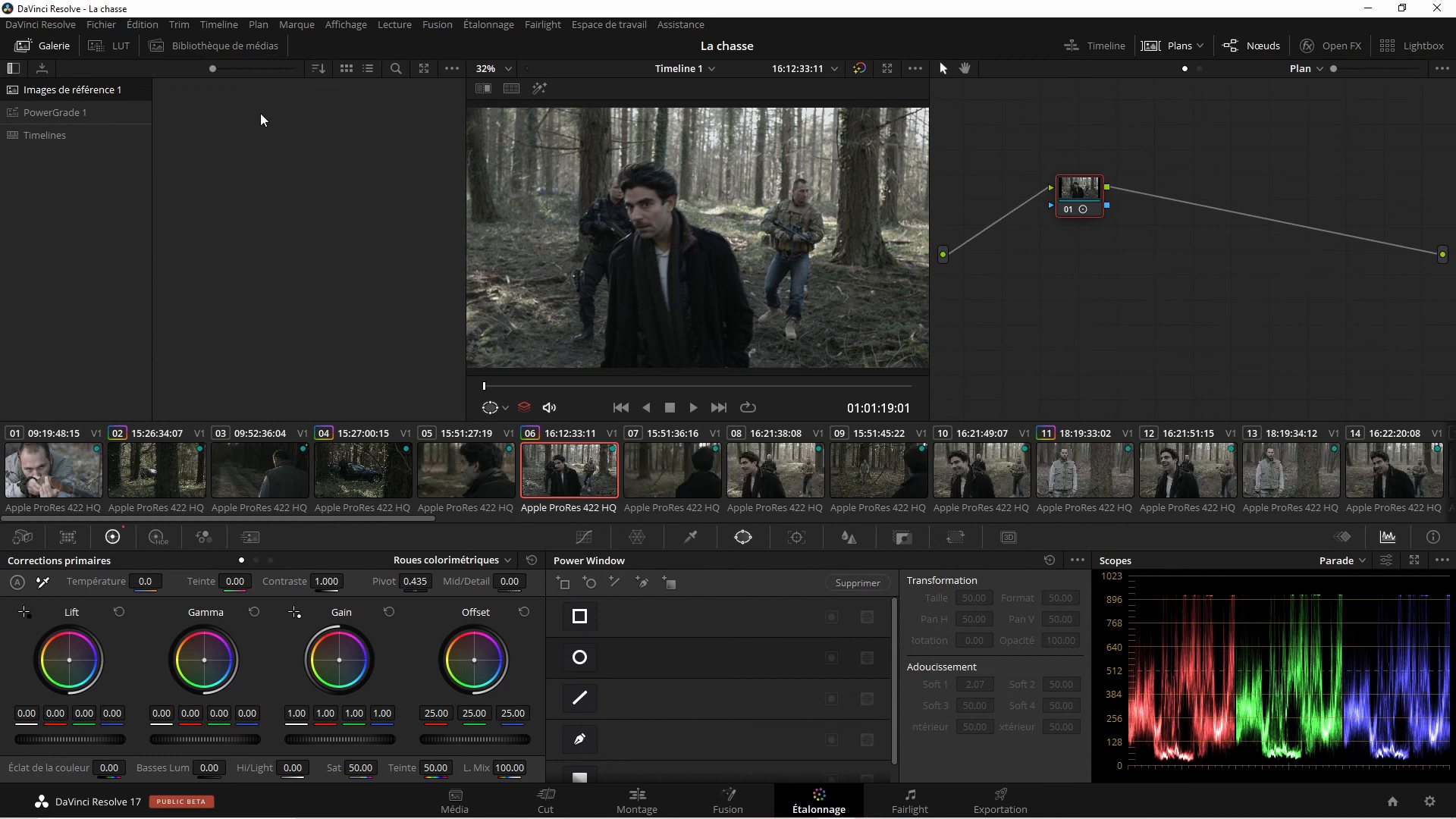
click(67, 112)
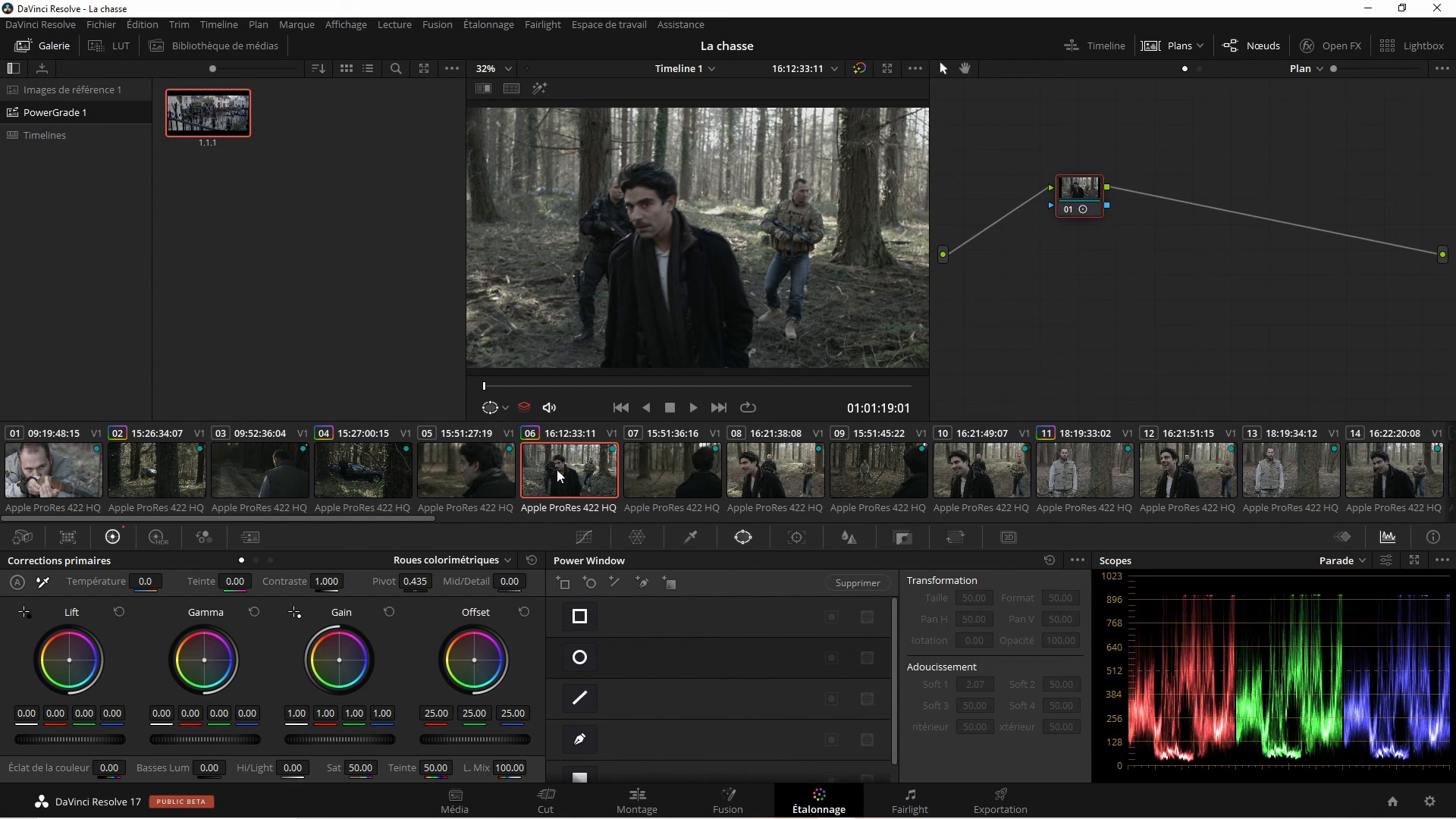
right_click(198, 105)
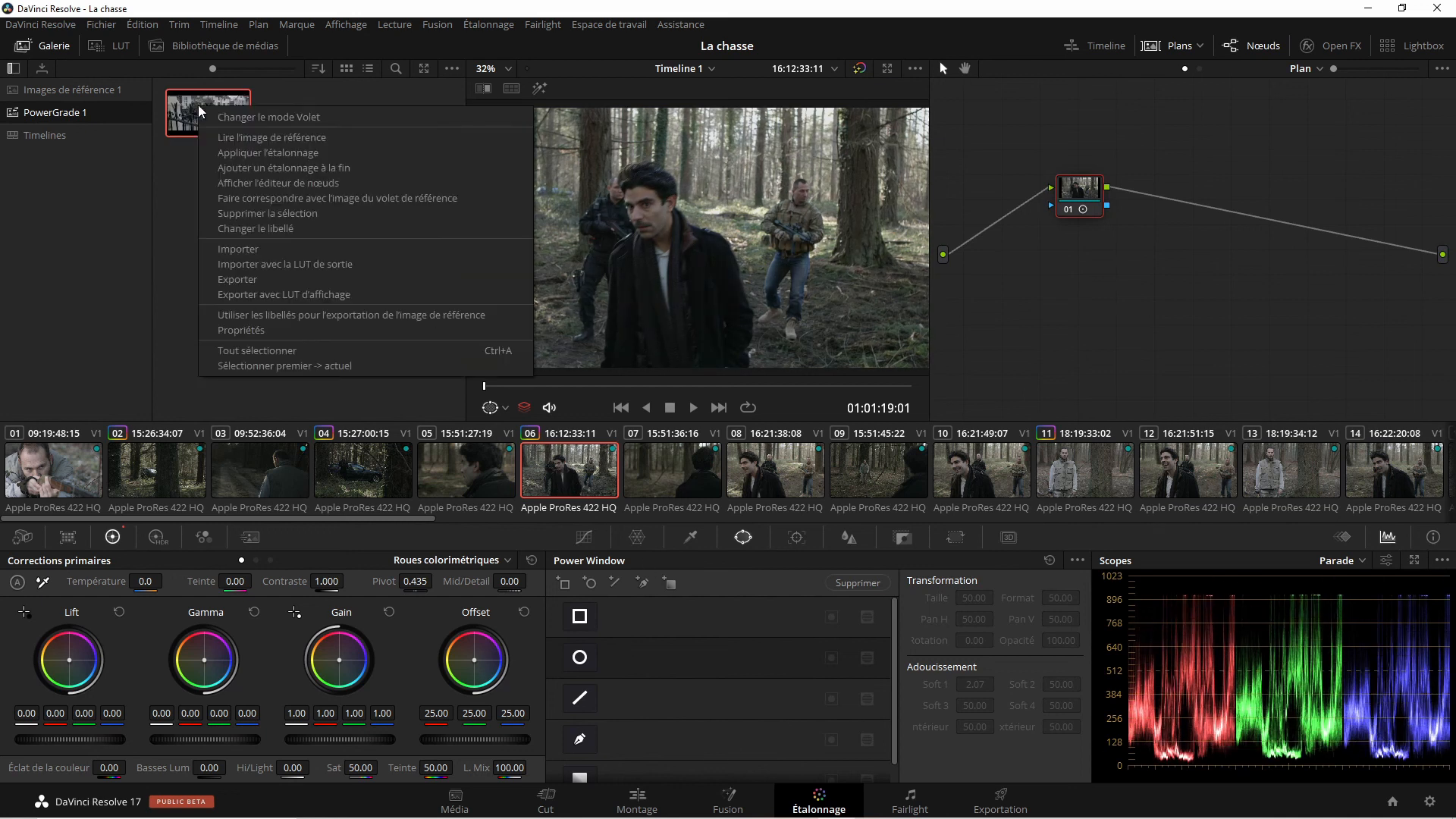
click(254, 151)
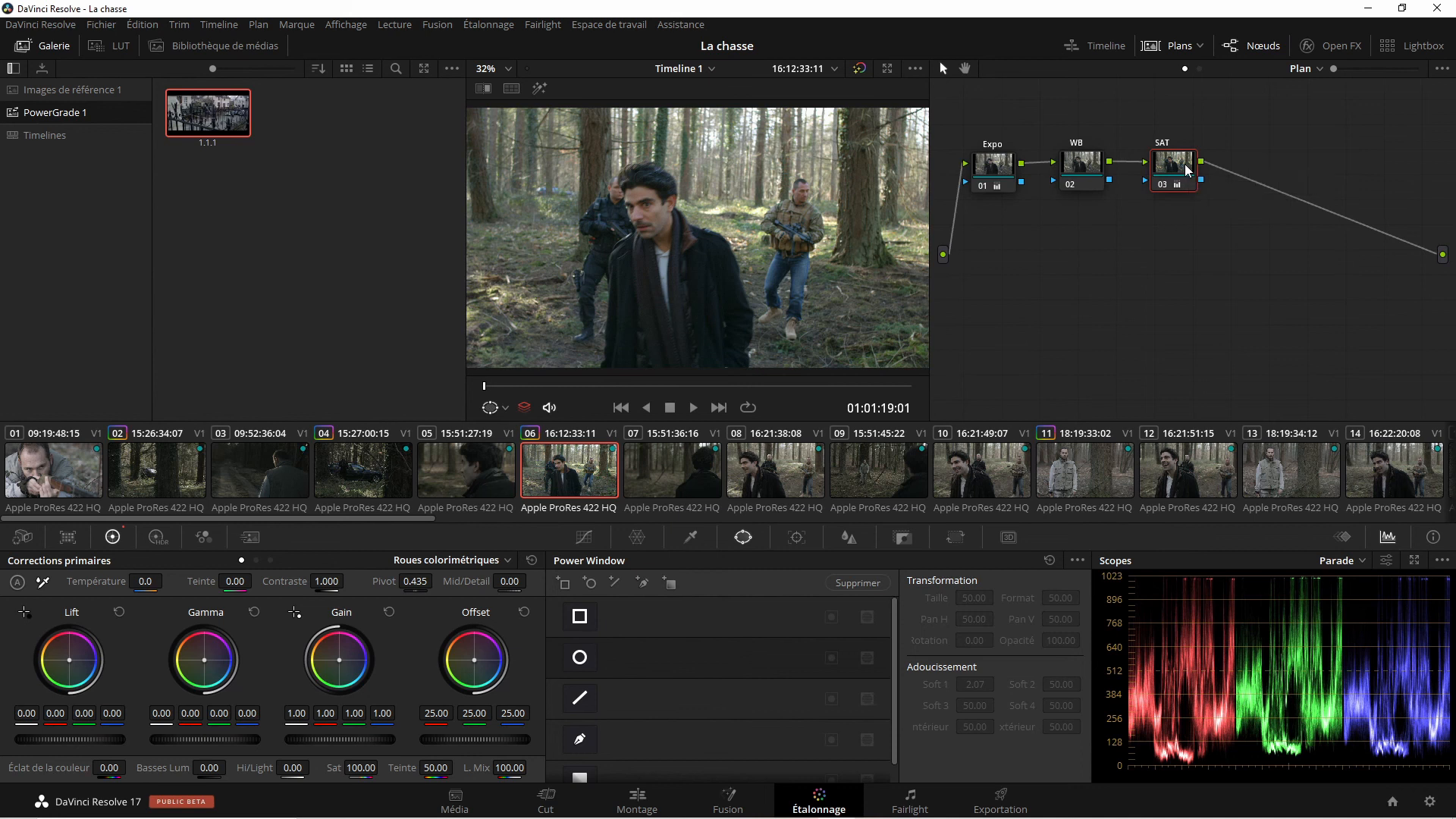
Delete the SAT and WB nodes from clip 06's grade, keeping only the Expo node
key(Delete)
click(1085, 179)
key(Delete)
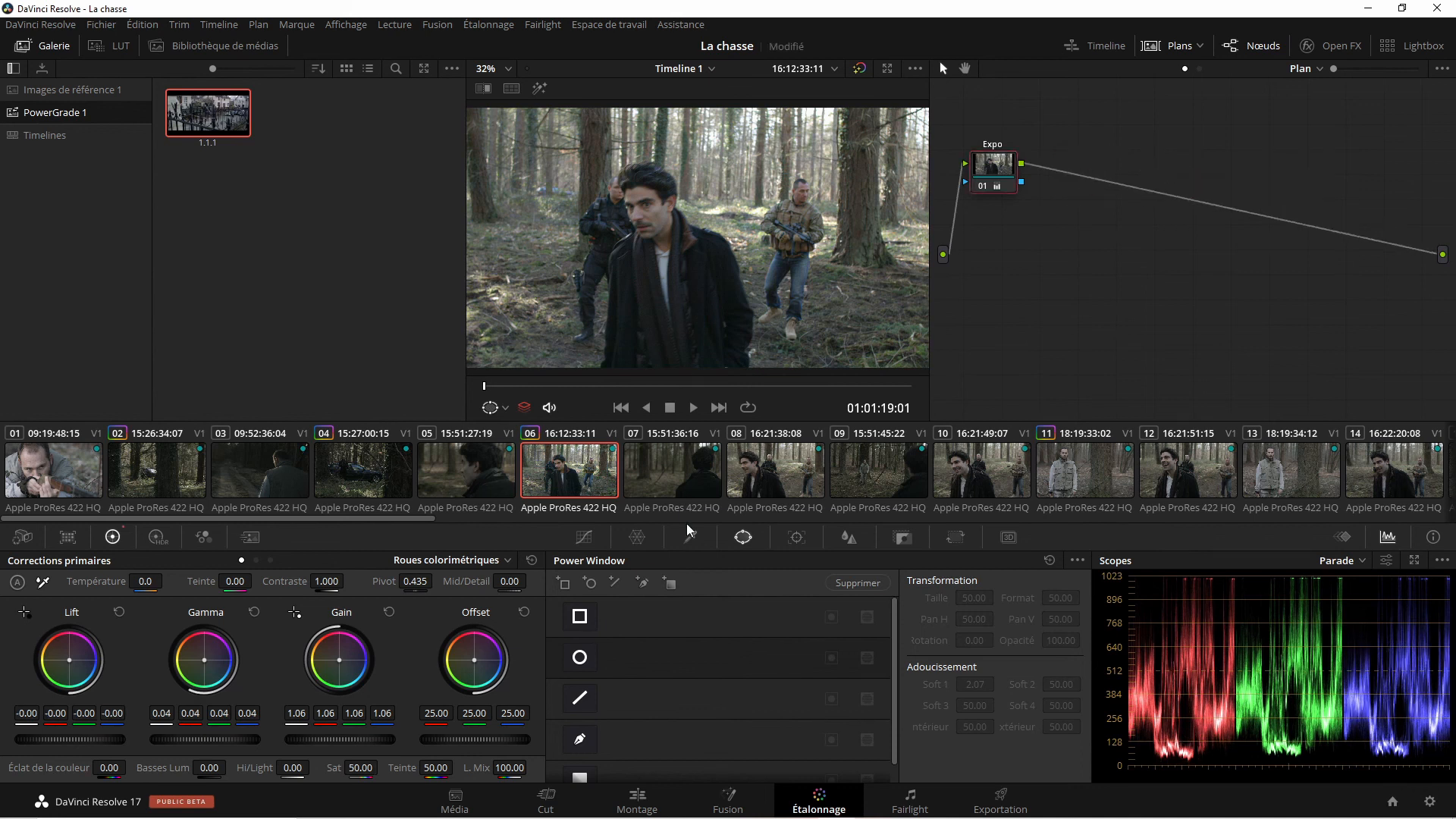
Reopen the Etalonnage project from the project manager
click(1392, 802)
double_click(457, 267)
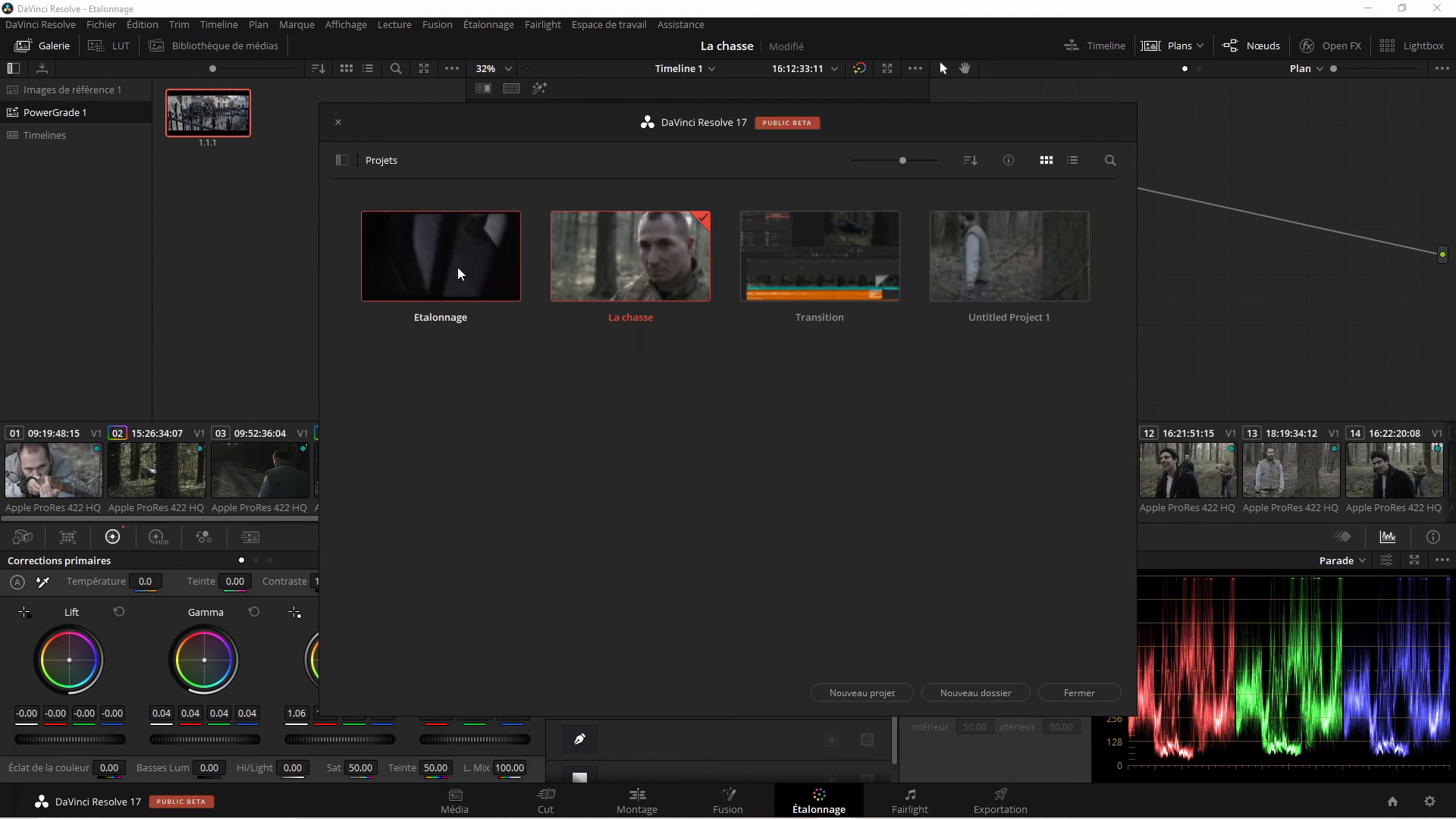